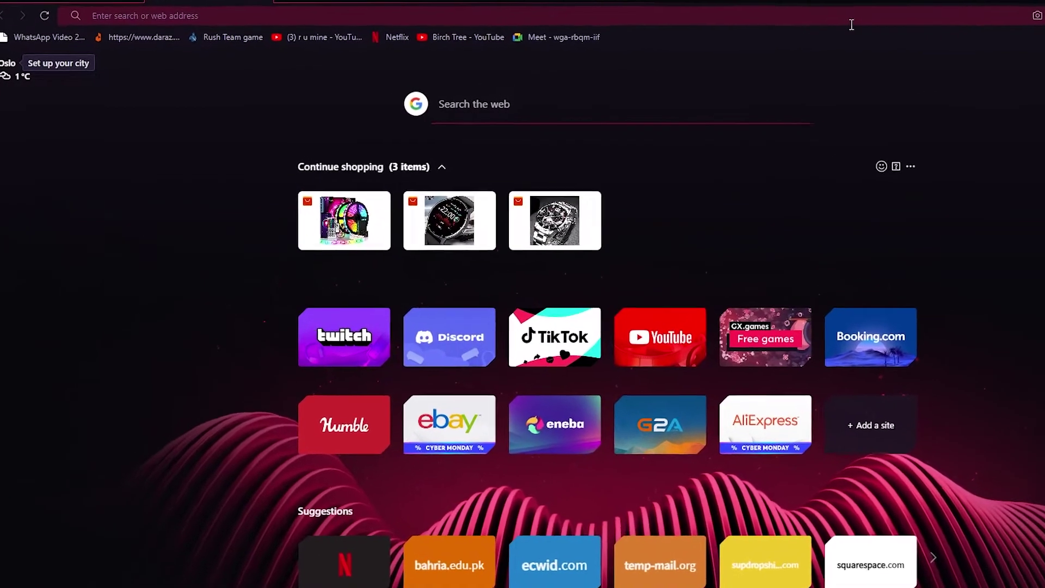
Search Google for 'weebly' and look over the Weebly result listings
{"action": "left_click", "coordinate": [786, 16]}
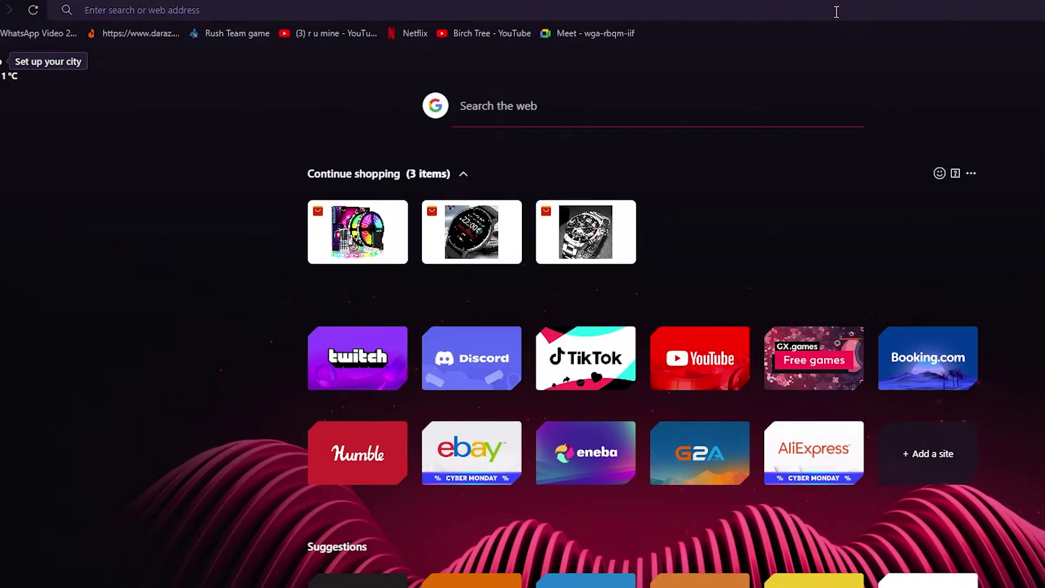
{"action": "type", "text": "ww"}
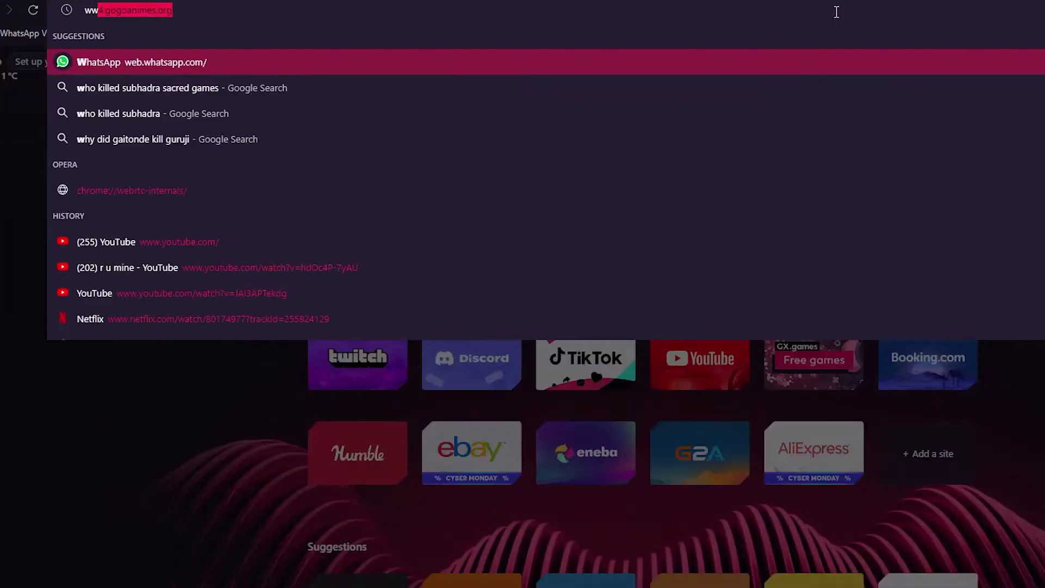
{"action": "key", "text": "BackSpace"}
{"action": "type", "text": "eebly"}
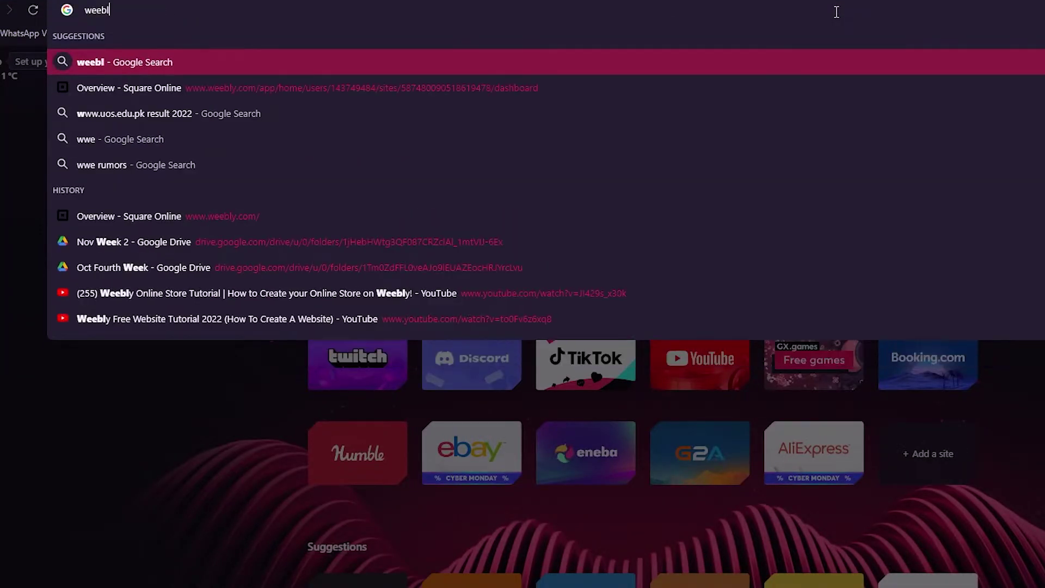
{"action": "key", "text": "Return"}
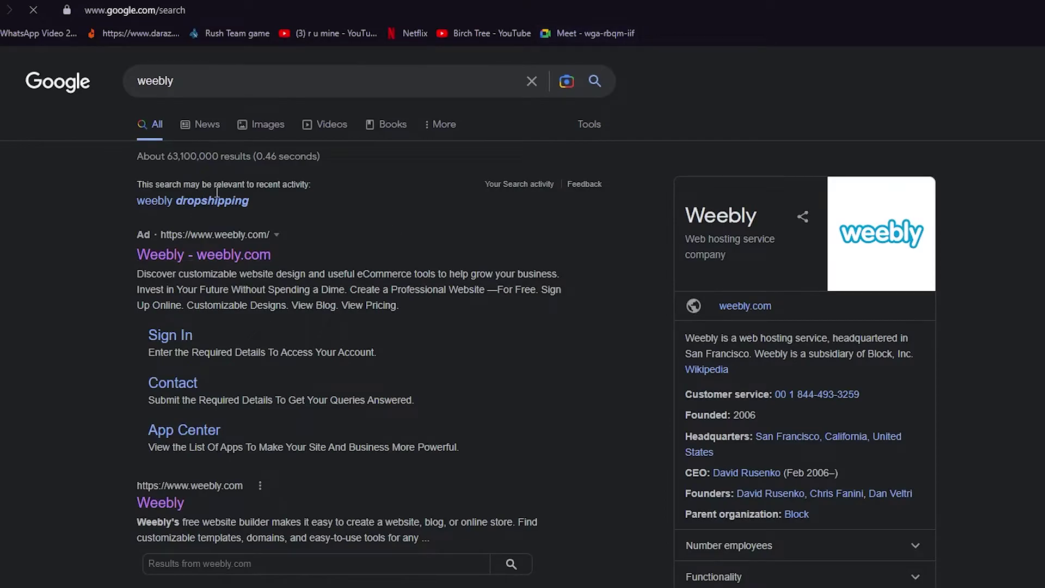
{"action": "scroll", "coordinate": [177, 364], "scroll_direction": "down", "scroll_amount": 3}
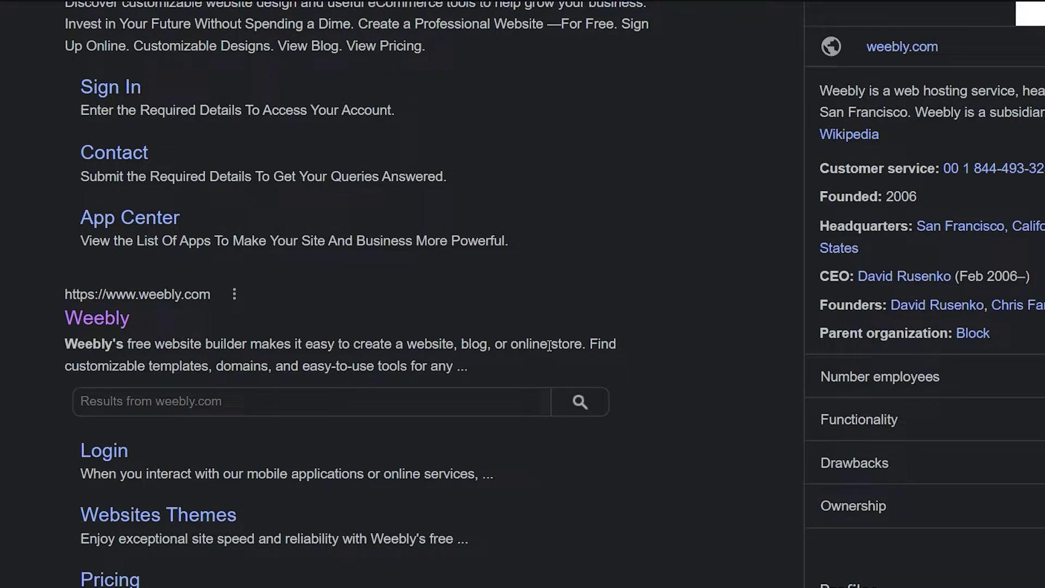
{"action": "scroll", "coordinate": [550, 349], "scroll_direction": "down", "scroll_amount": 3}
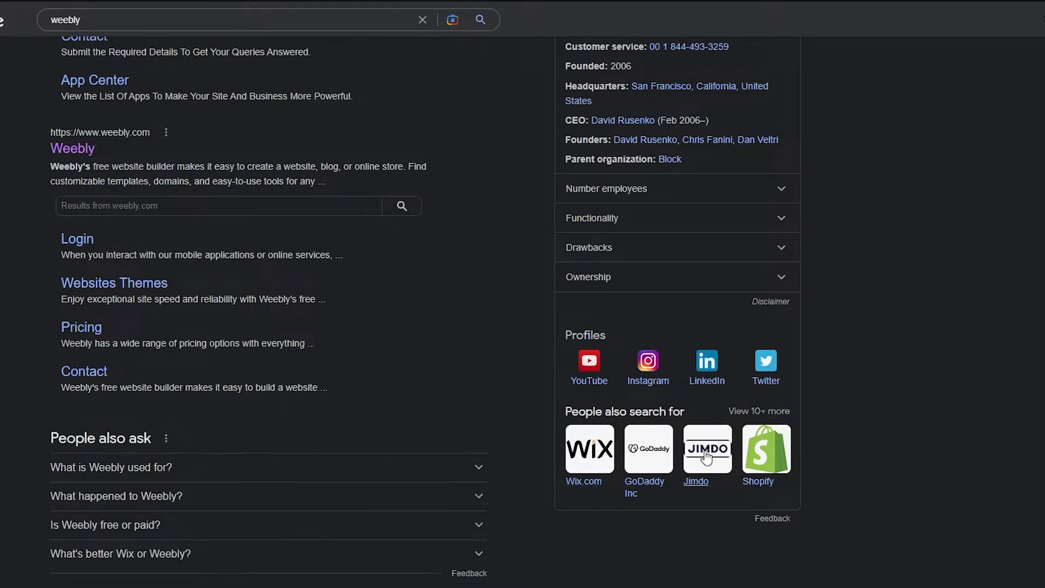
{"action": "scroll", "coordinate": [368, 310], "scroll_direction": "up", "scroll_amount": 5}
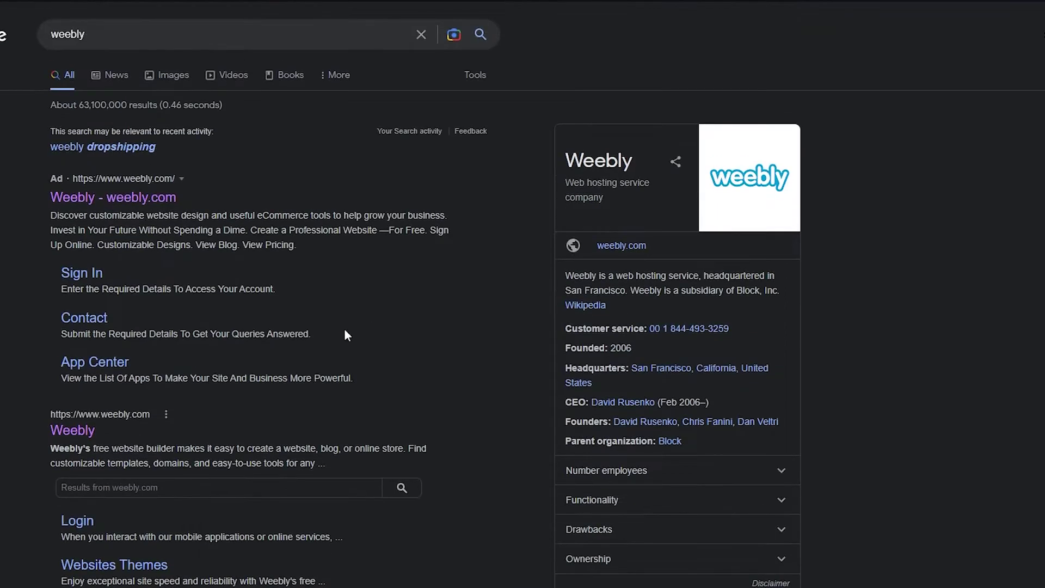
{"action": "scroll", "coordinate": [9, 375], "scroll_direction": "down", "scroll_amount": 1}
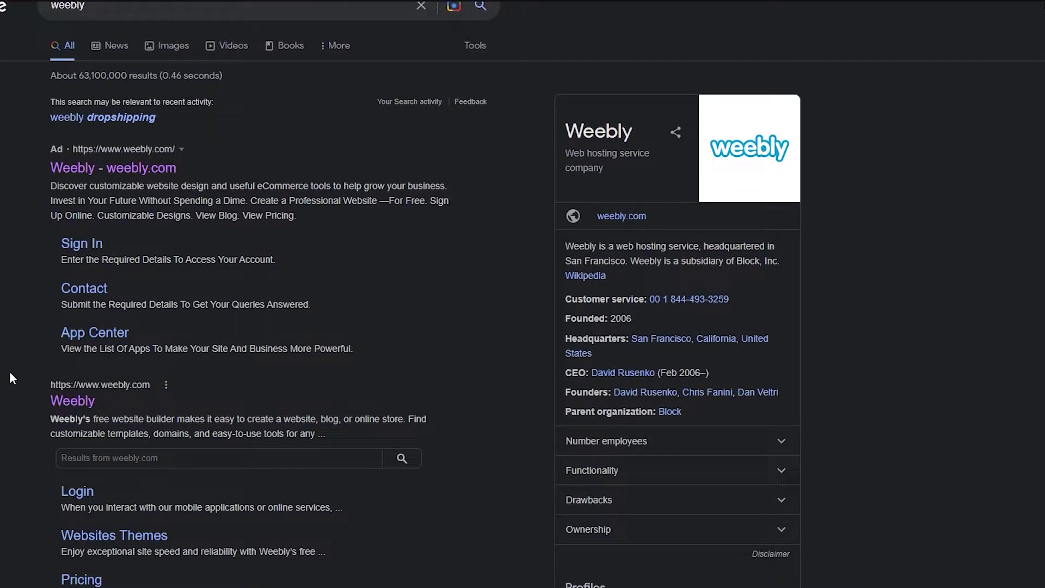
{"action": "scroll", "coordinate": [9, 375], "scroll_direction": "down", "scroll_amount": 3}
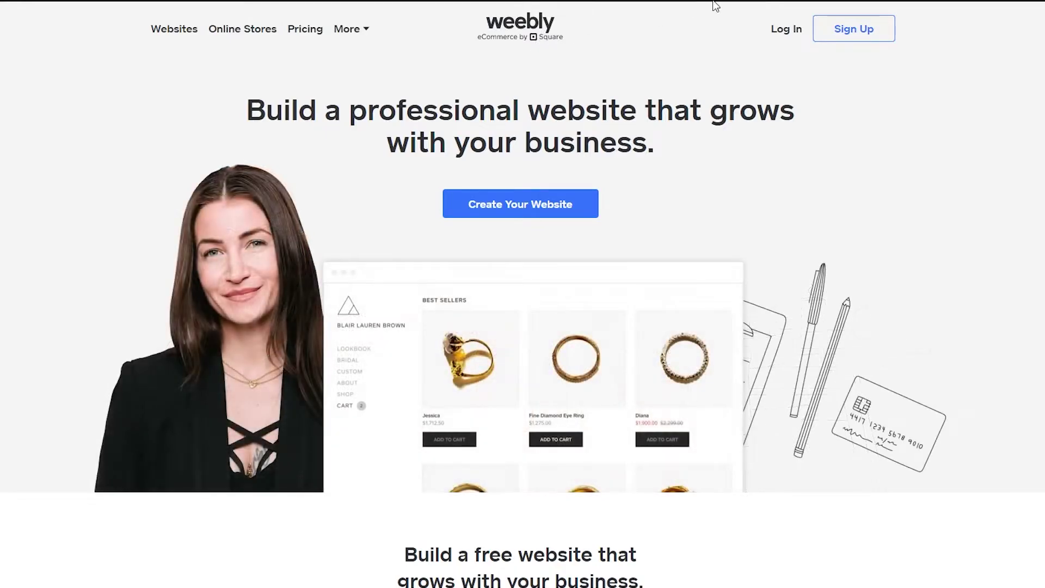
Browse the weebly.com homepage sections, then return to the top near Sign Up
{"action": "scroll", "coordinate": [536, 408], "scroll_direction": "down", "scroll_amount": 18}
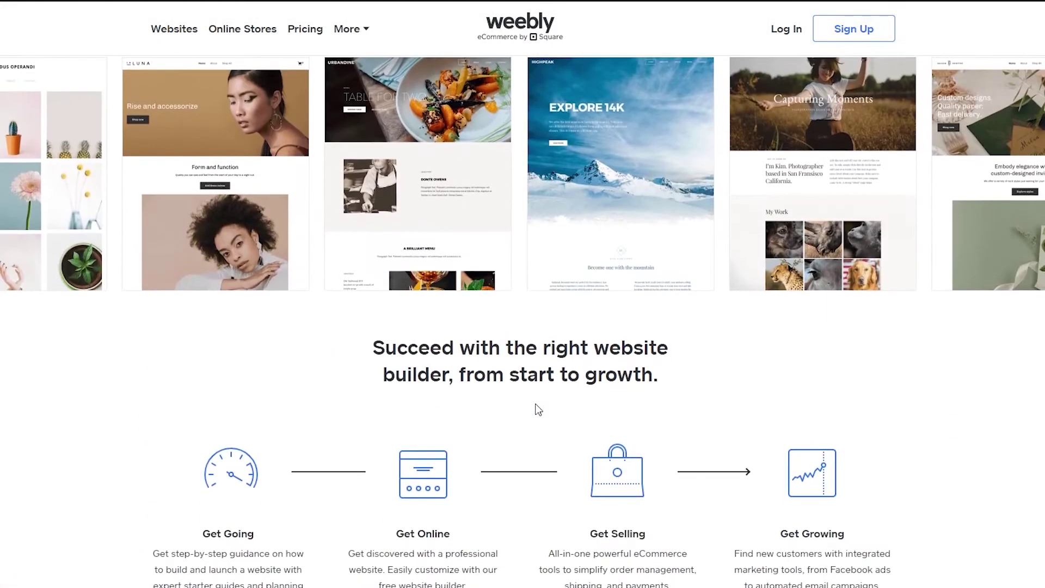
{"action": "scroll", "coordinate": [537, 409], "scroll_direction": "down", "scroll_amount": 4}
{"action": "scroll", "coordinate": [537, 409], "scroll_direction": "up", "scroll_amount": 11}
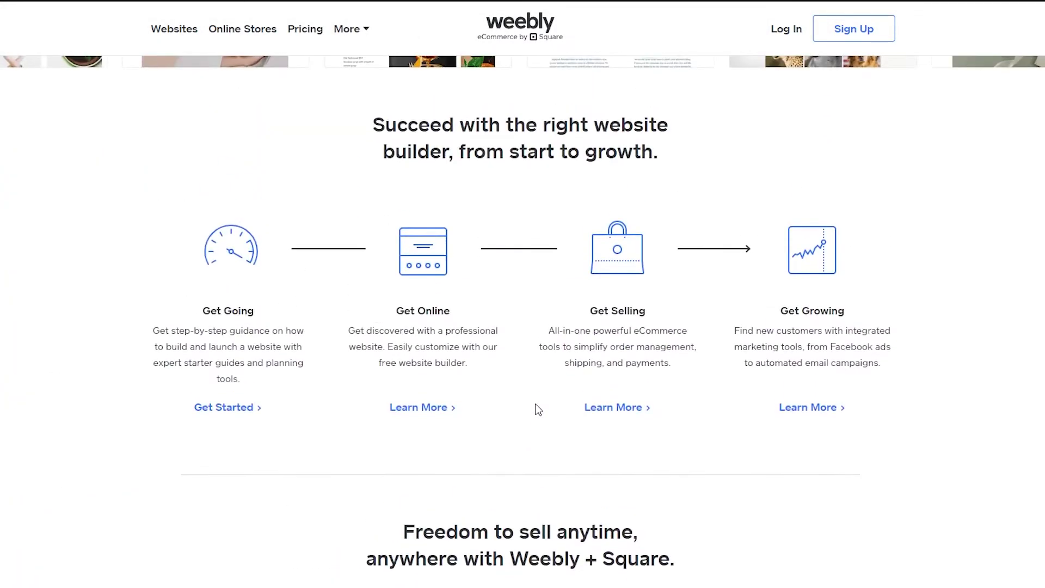
{"action": "scroll", "coordinate": [536, 408], "scroll_direction": "up", "scroll_amount": 11}
{"action": "scroll", "coordinate": [536, 407], "scroll_direction": "down", "scroll_amount": 7}
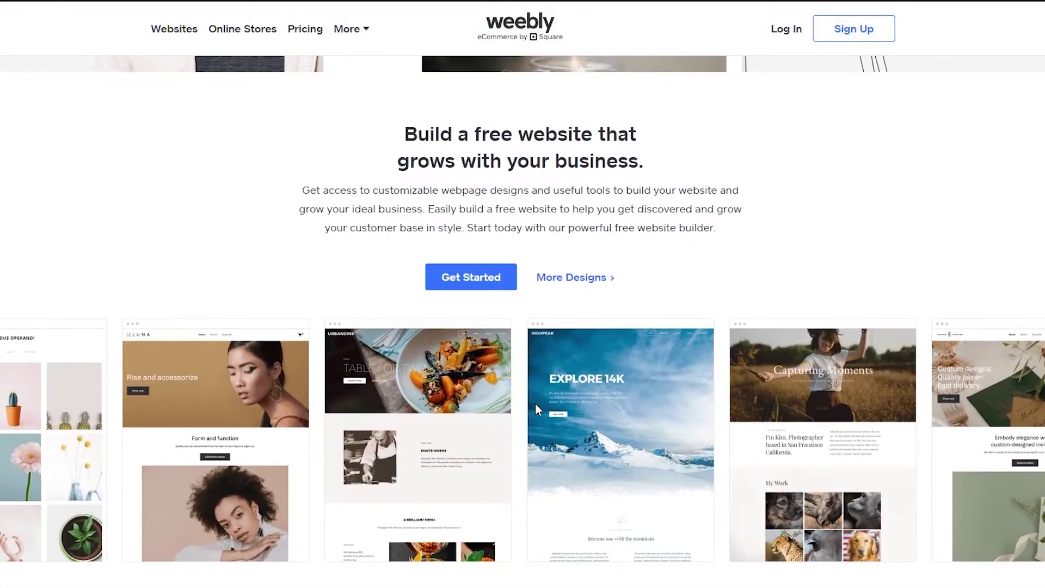
{"action": "scroll", "coordinate": [506, 151], "scroll_direction": "down", "scroll_amount": 15}
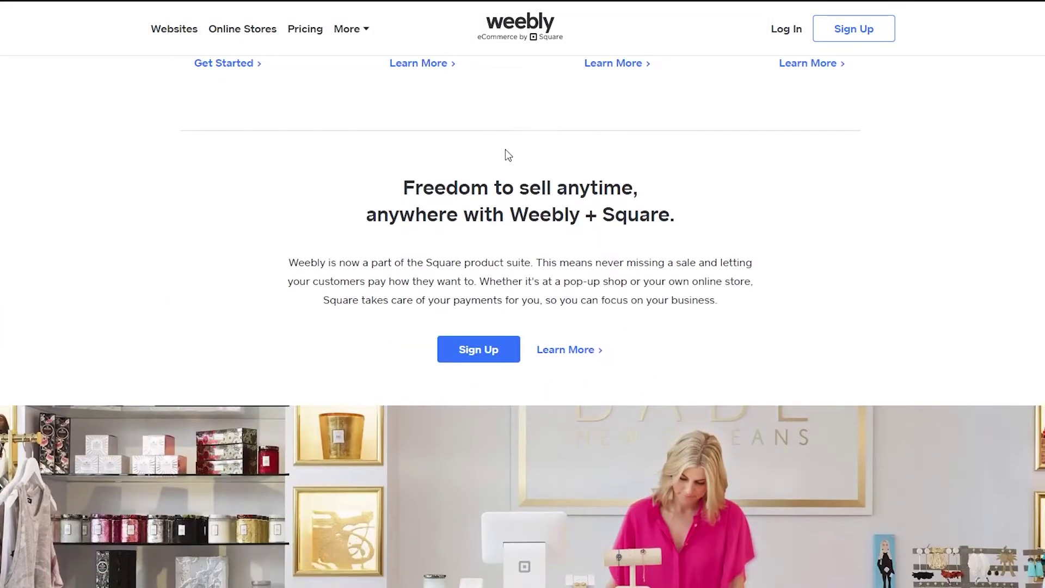
{"action": "scroll", "coordinate": [505, 150], "scroll_direction": "down", "scroll_amount": 20}
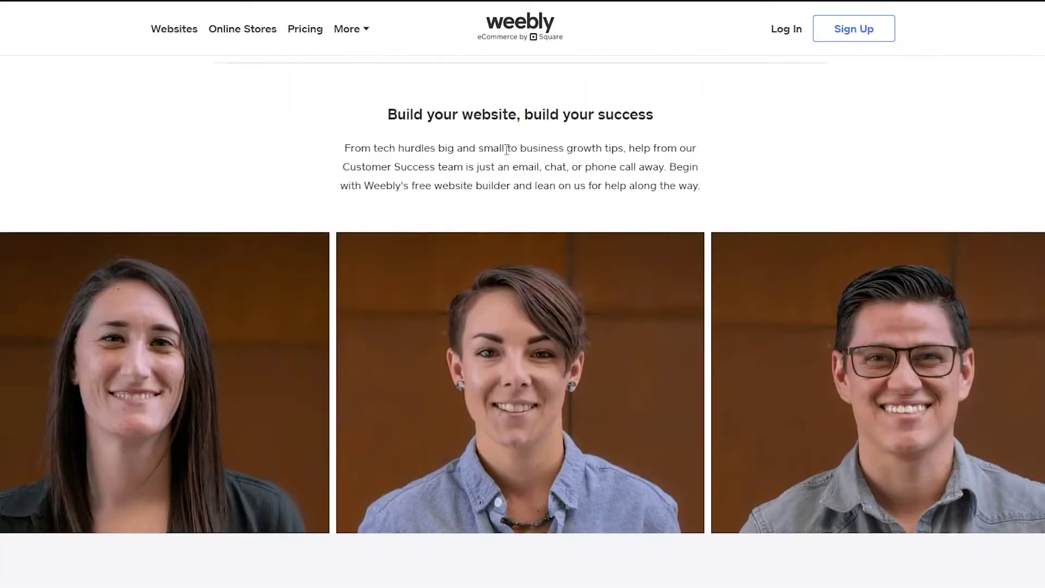
{"action": "scroll", "coordinate": [505, 147], "scroll_direction": "down", "scroll_amount": 2}
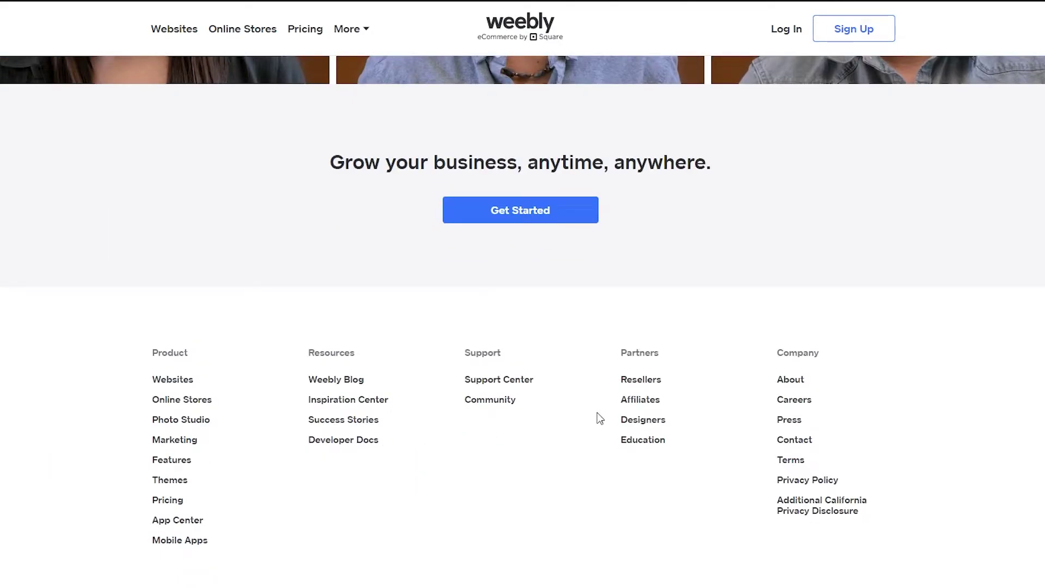
{"action": "scroll", "coordinate": [545, 285], "scroll_direction": "up", "scroll_amount": 2}
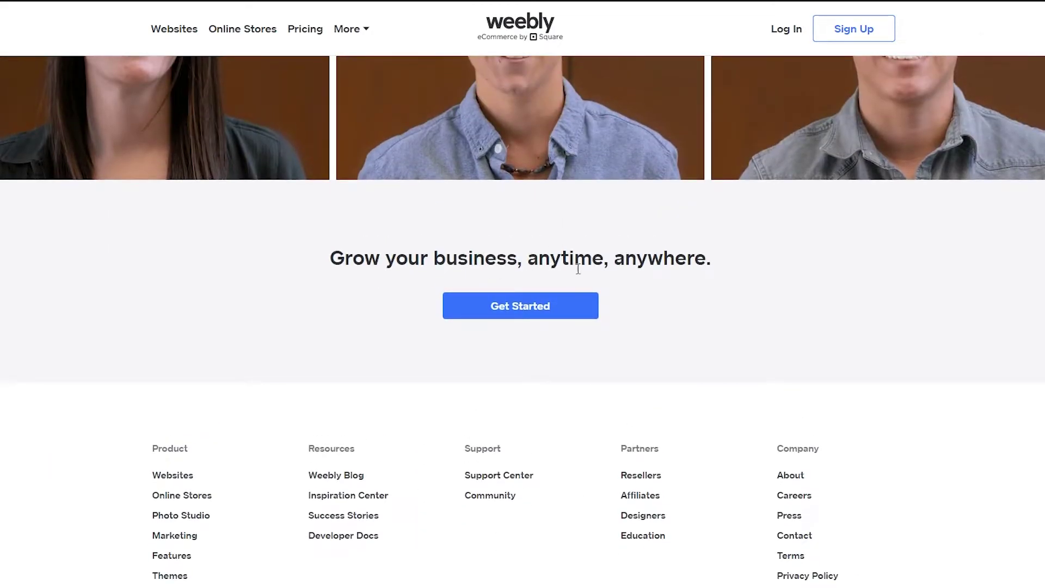
{"action": "scroll", "coordinate": [599, 269], "scroll_direction": "up", "scroll_amount": 5}
{"action": "scroll", "coordinate": [613, 270], "scroll_direction": "up", "scroll_amount": 20}
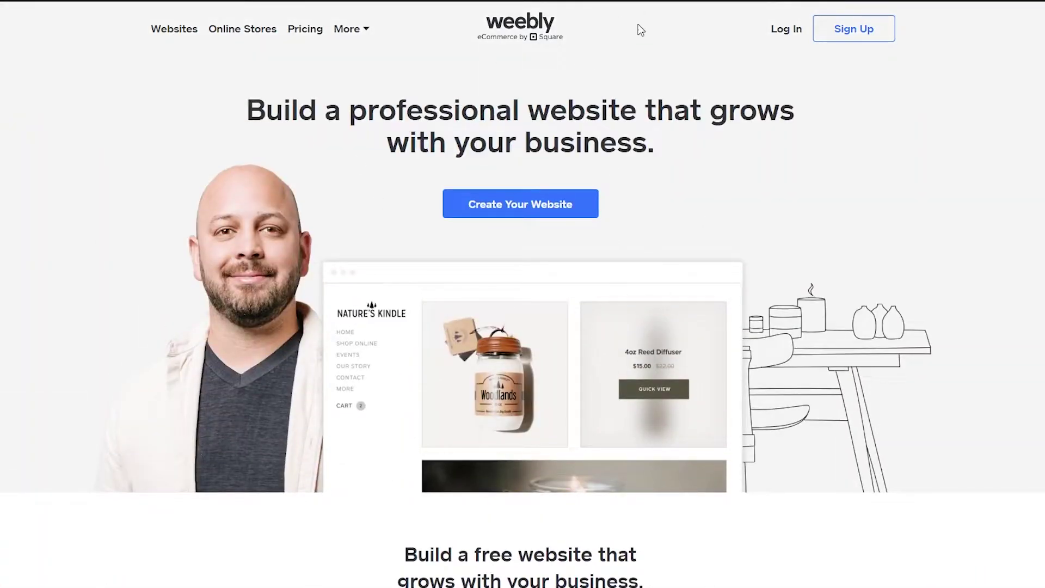
{"action": "mouse_move", "coordinate": [365, 31]}
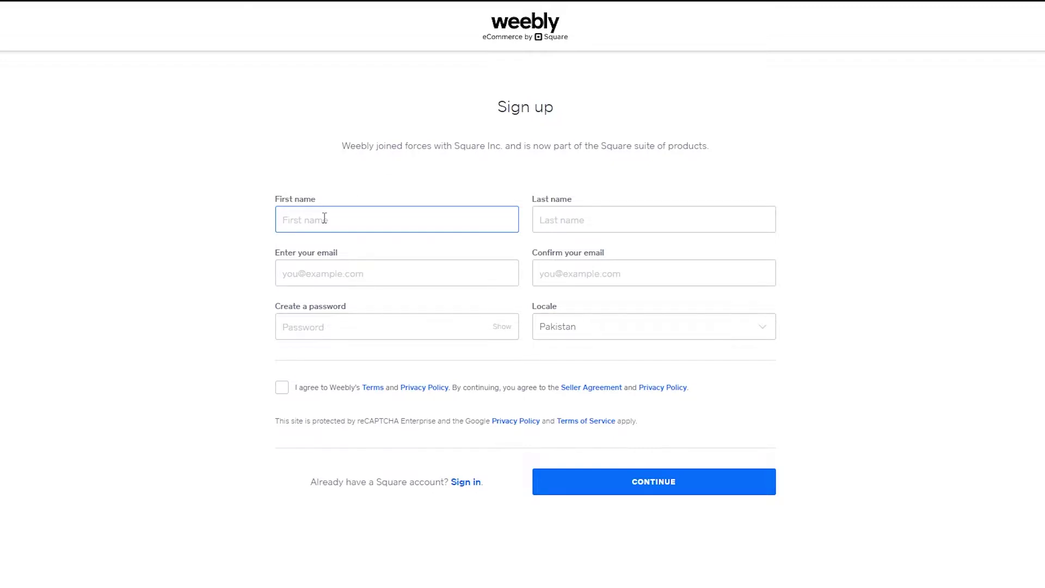
Enter the first and last name in the sign-up form
{"action": "left_click", "coordinate": [589, 223]}
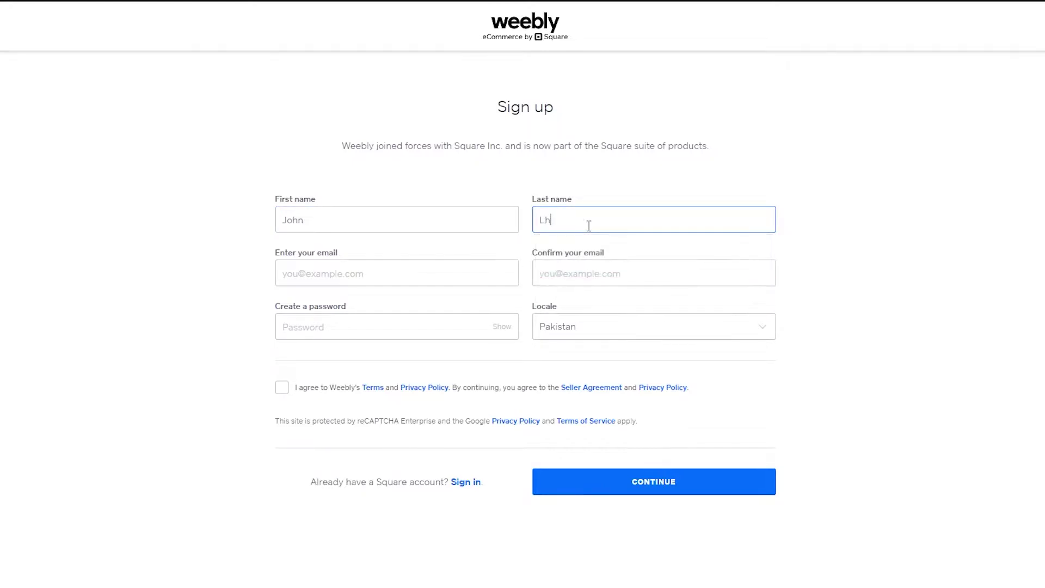
Copy the TempMail address and paste it into both e-mail fields
{"action": "left_click", "coordinate": [442, 270]}
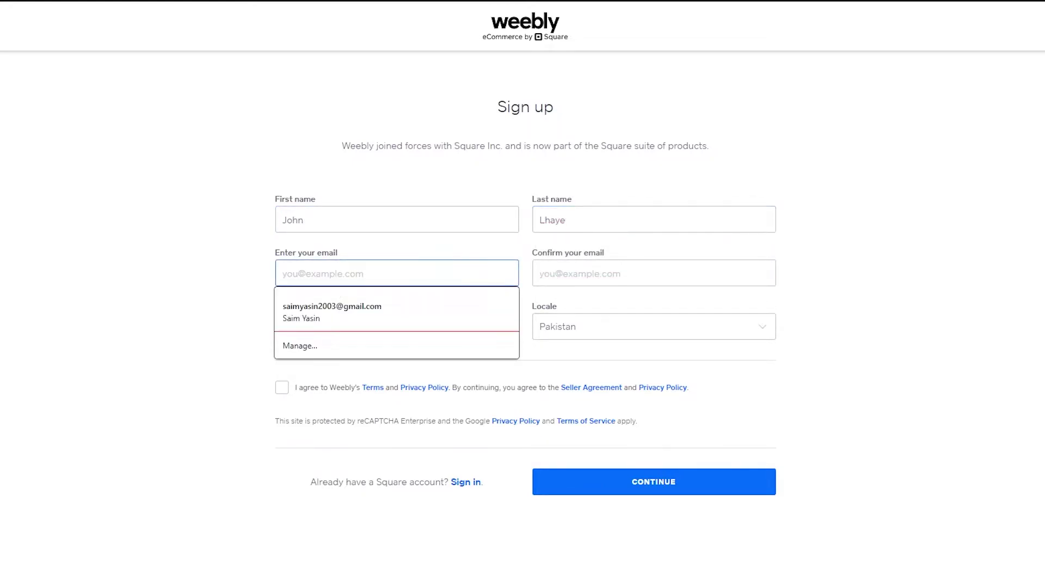
{"action": "key", "text": "ctrl+Tab"}
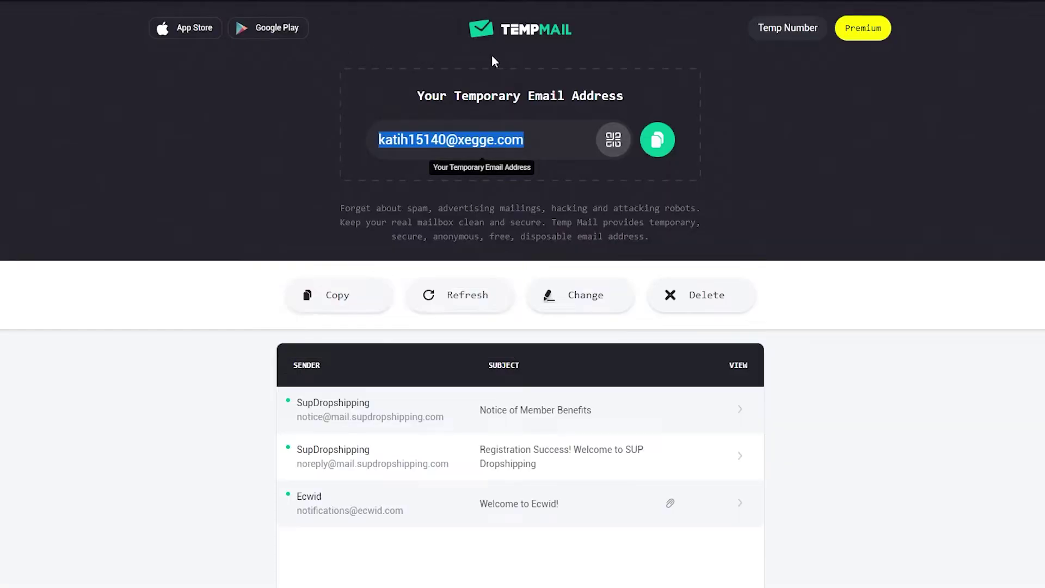
{"action": "left_click", "coordinate": [658, 142]}
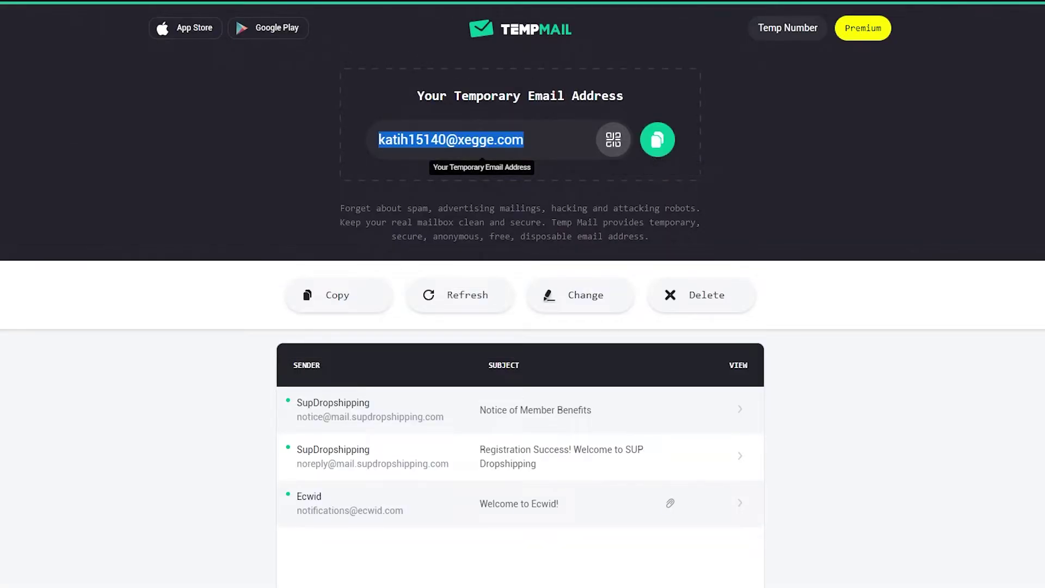
{"action": "key", "text": "ctrl+Tab"}
{"action": "key", "text": "ctrl+v"}
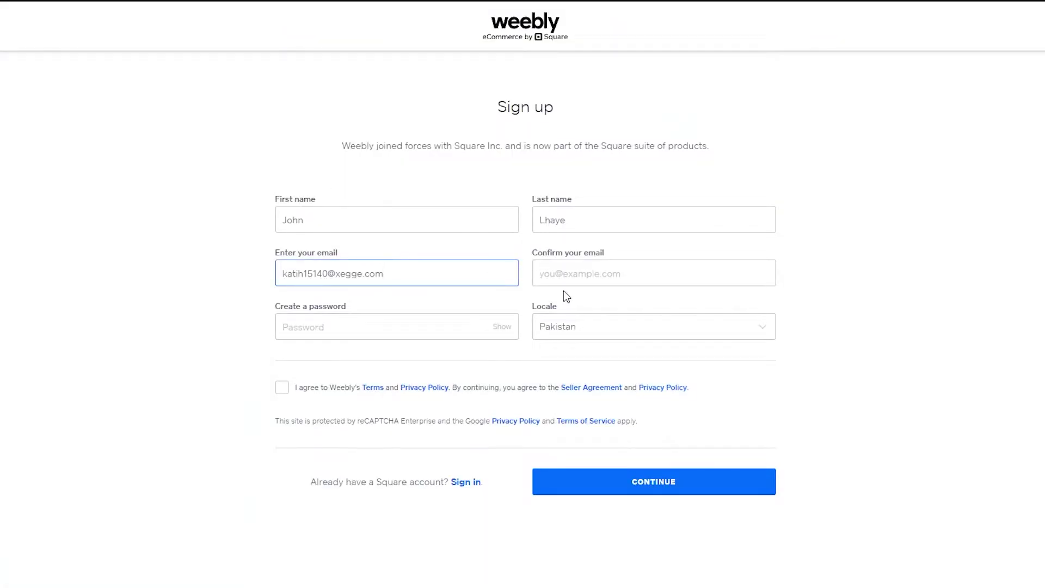
{"action": "left_click", "coordinate": [551, 277]}
{"action": "key", "text": "ctrl+v"}
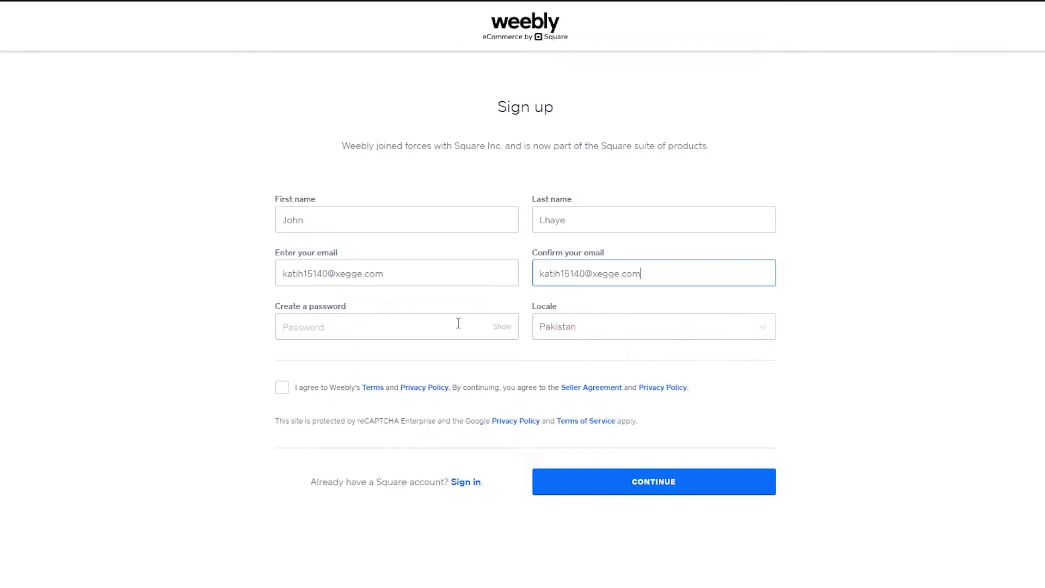
Enter a password, accept the terms and privacy policy, and submit the form
{"action": "left_click", "coordinate": [445, 324]}
{"action": "type", "text": "••"}
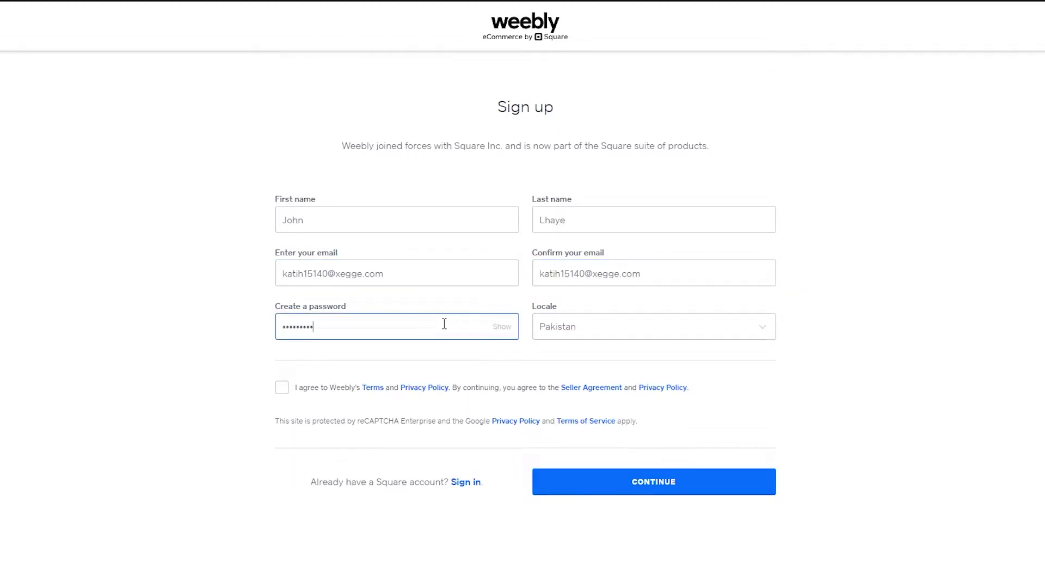
{"action": "left_click", "coordinate": [282, 387]}
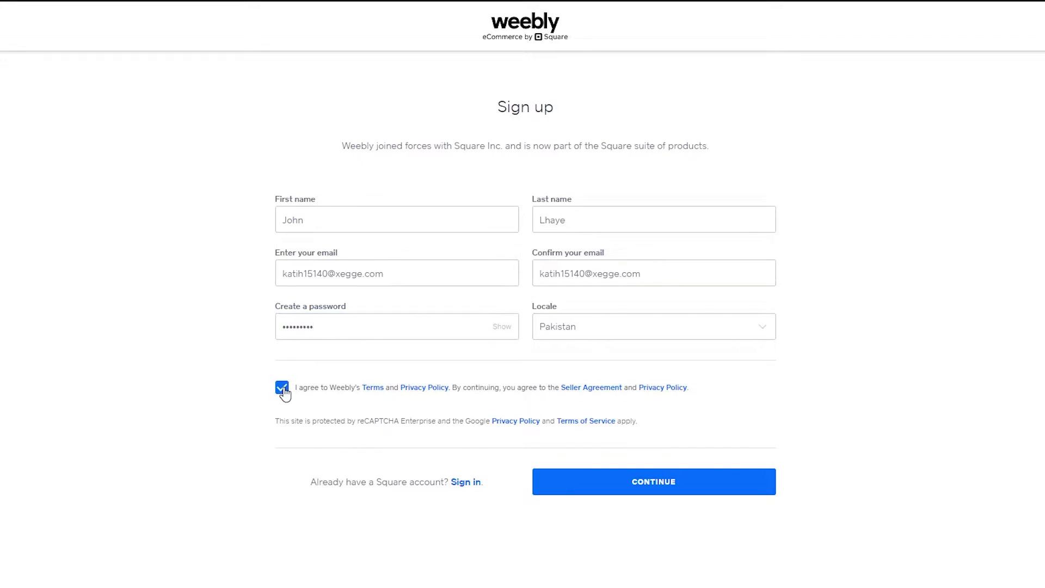
{"action": "left_click", "coordinate": [575, 487]}
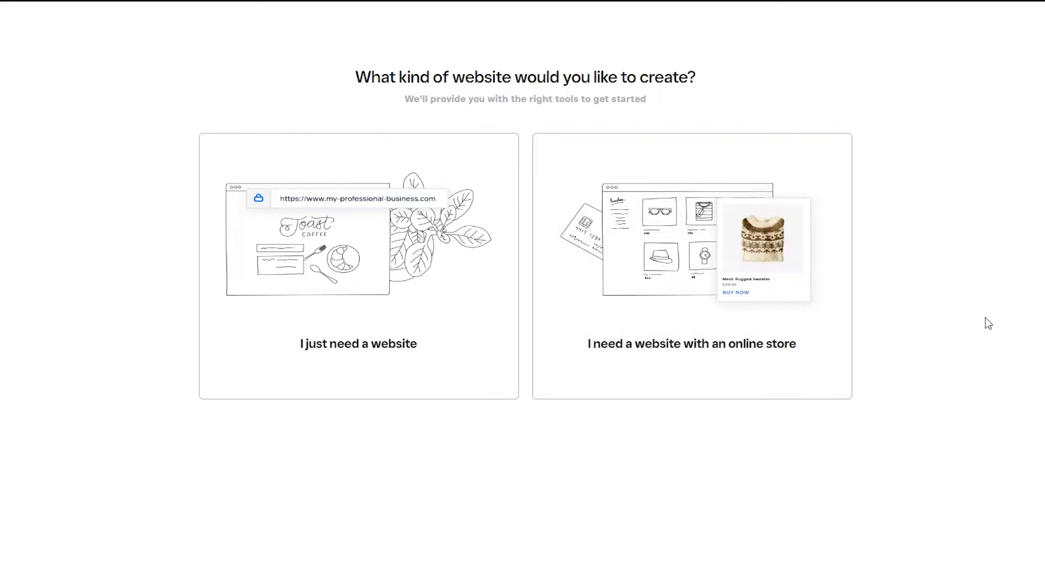
Choose a plain website without an online store and look over the themes
{"action": "left_click", "coordinate": [355, 314]}
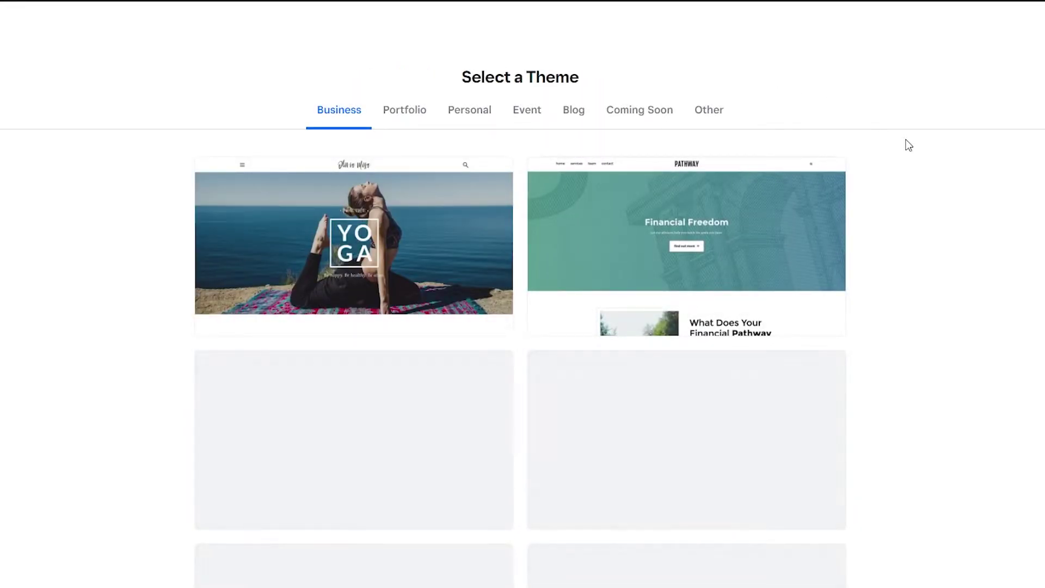
{"action": "scroll", "coordinate": [909, 146], "scroll_direction": "down", "scroll_amount": 13}
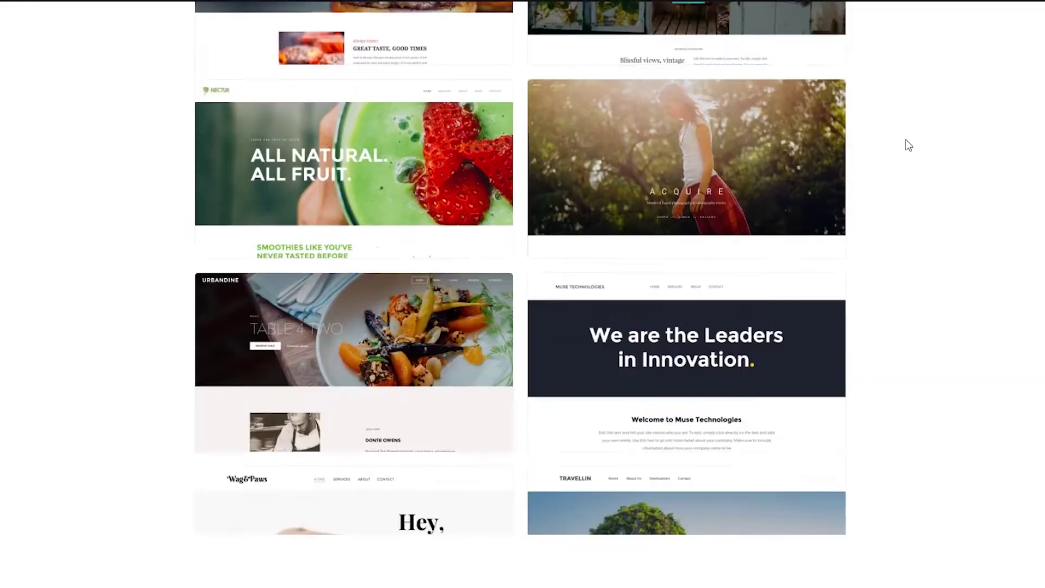
{"action": "scroll", "coordinate": [908, 146], "scroll_direction": "down", "scroll_amount": 4}
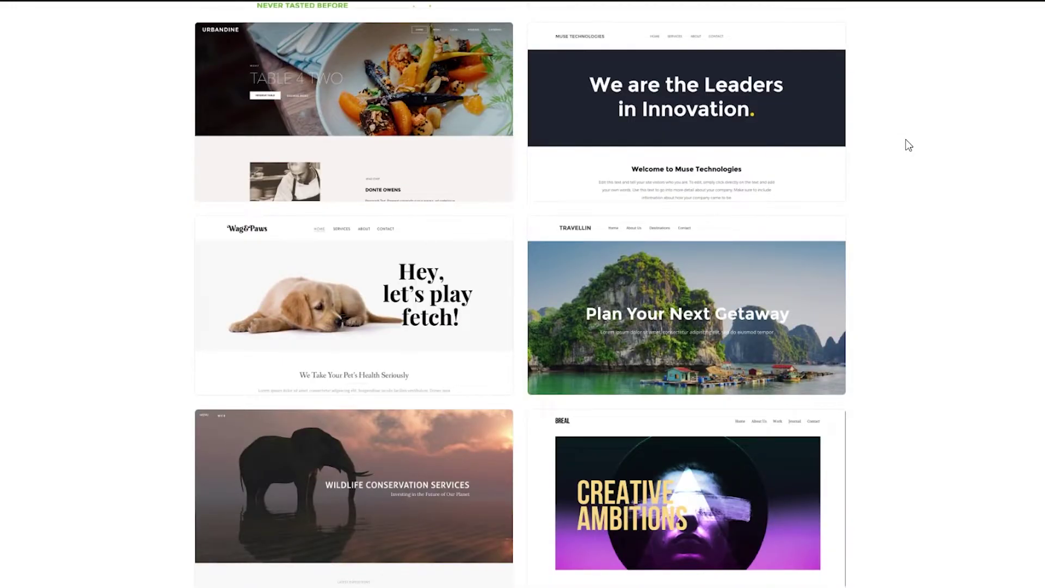
{"action": "scroll", "coordinate": [908, 145], "scroll_direction": "up", "scroll_amount": 10}
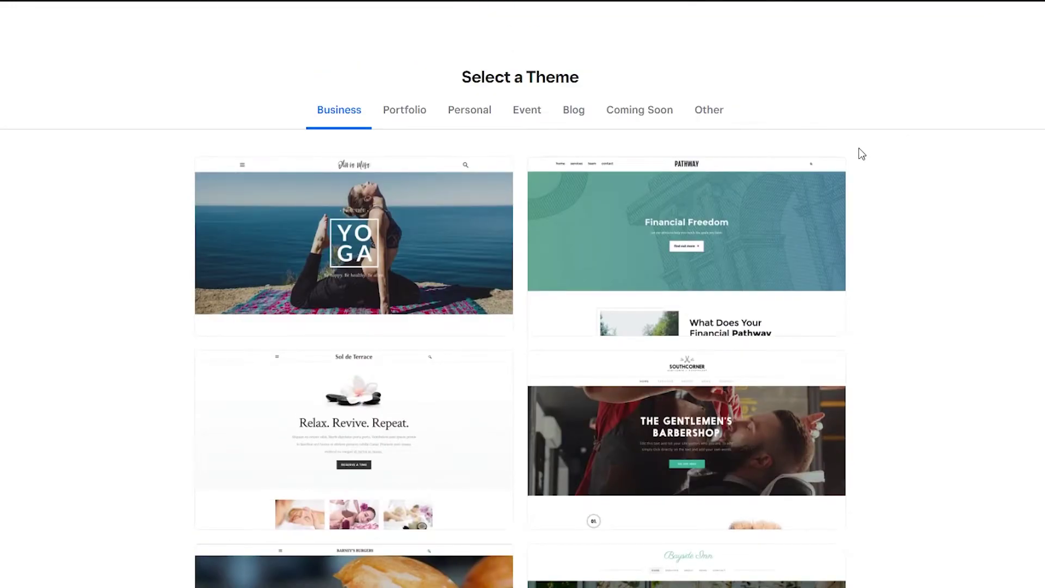
{"action": "scroll", "coordinate": [792, 184], "scroll_direction": "down", "scroll_amount": 7}
{"action": "scroll", "coordinate": [792, 185], "scroll_direction": "down", "scroll_amount": 9}
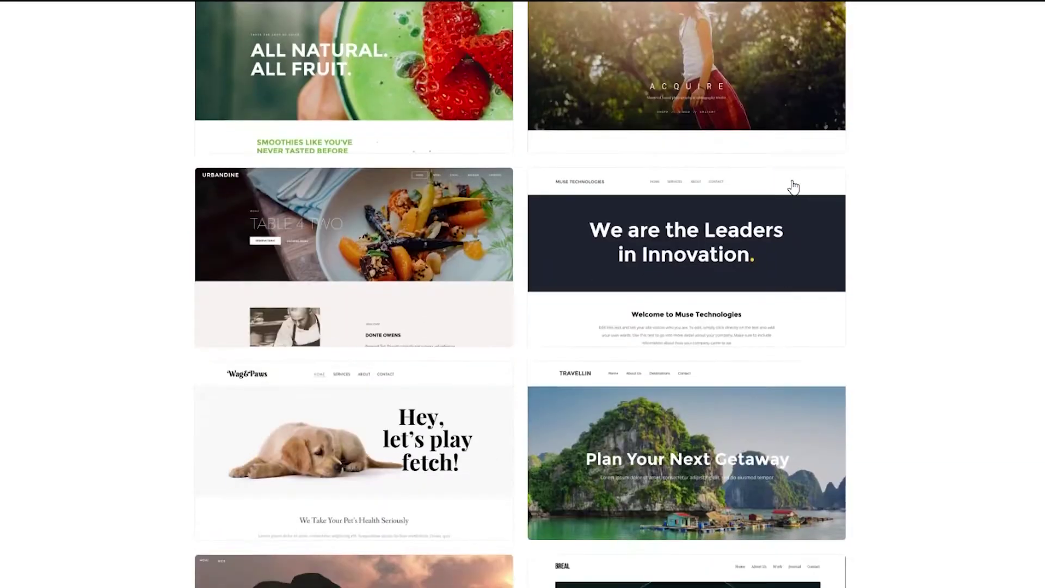
{"action": "scroll", "coordinate": [979, 259], "scroll_direction": "up", "scroll_amount": 15}
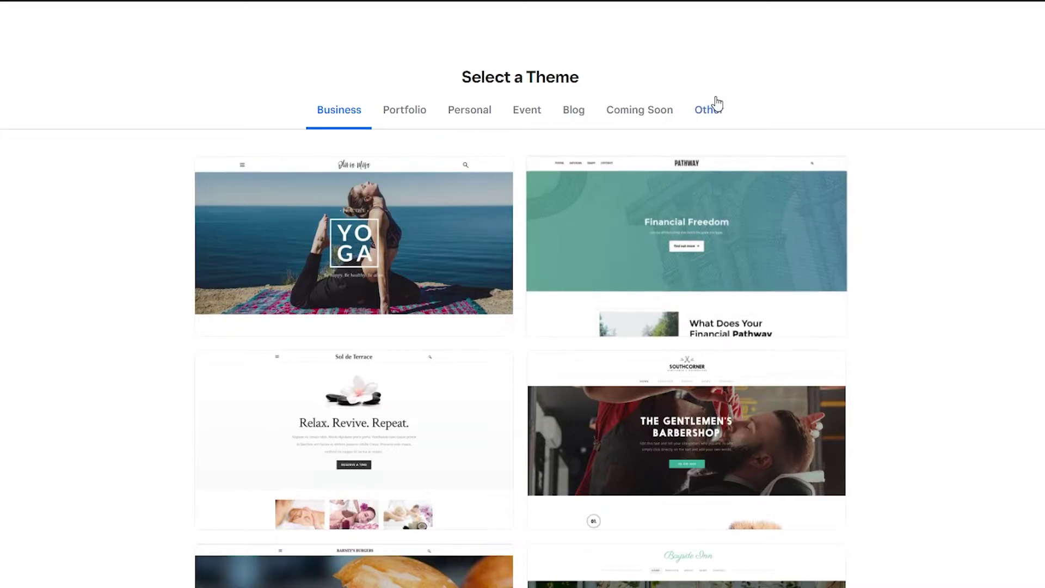
Browse the Portfolio and Business theme categories
{"action": "left_click", "coordinate": [424, 112]}
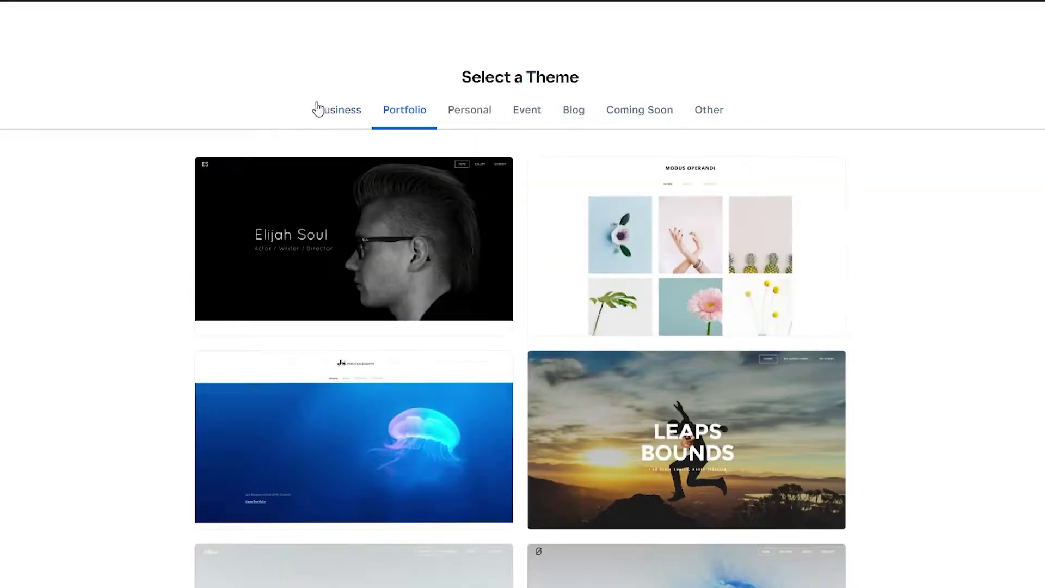
{"action": "scroll", "coordinate": [136, 444], "scroll_direction": "down", "scroll_amount": 5}
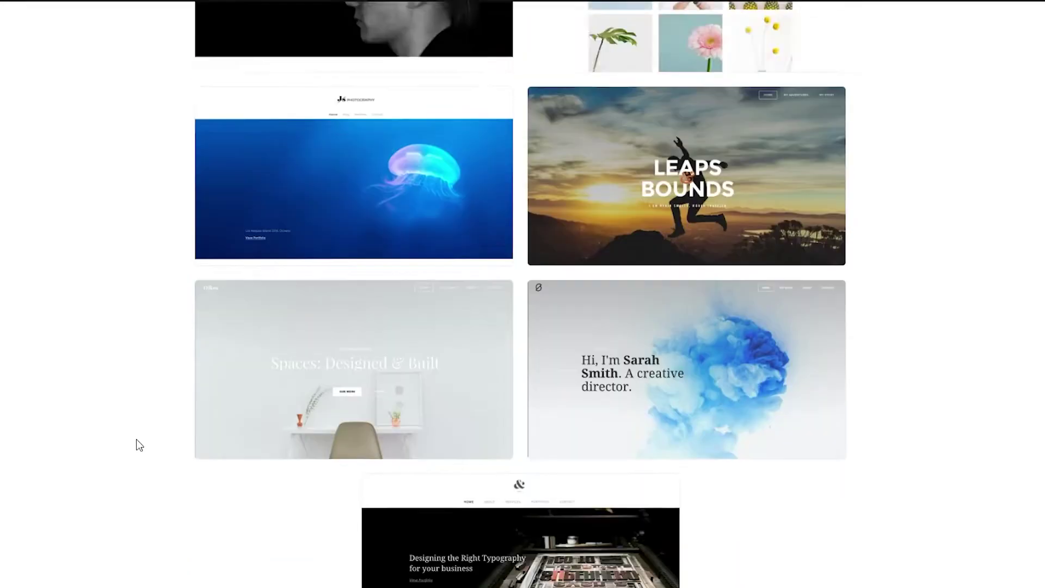
{"action": "scroll", "coordinate": [136, 444], "scroll_direction": "up", "scroll_amount": 5}
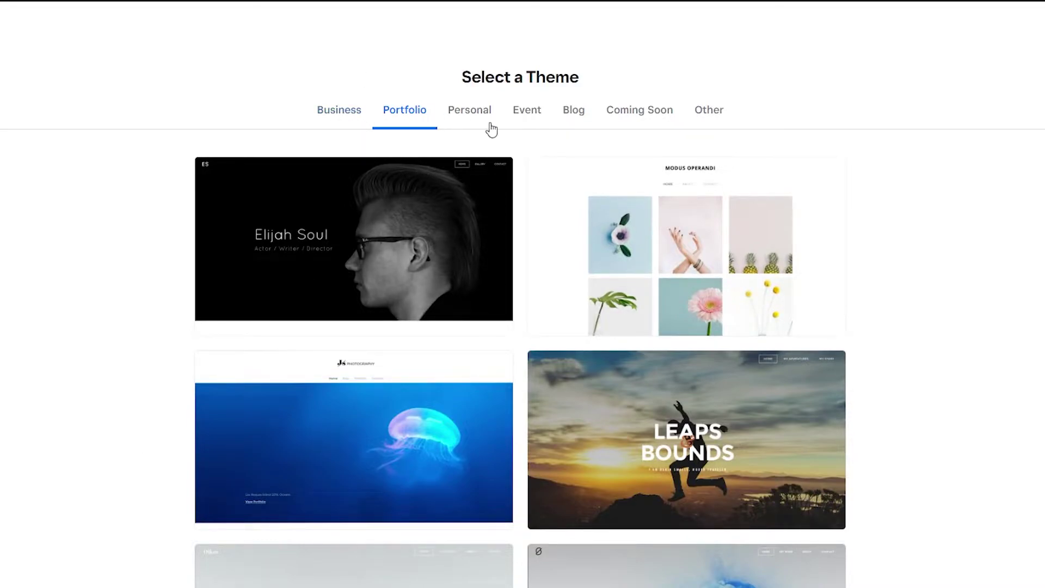
{"action": "scroll", "coordinate": [534, 434], "scroll_direction": "down", "scroll_amount": 5}
{"action": "scroll", "coordinate": [534, 434], "scroll_direction": "up", "scroll_amount": 5}
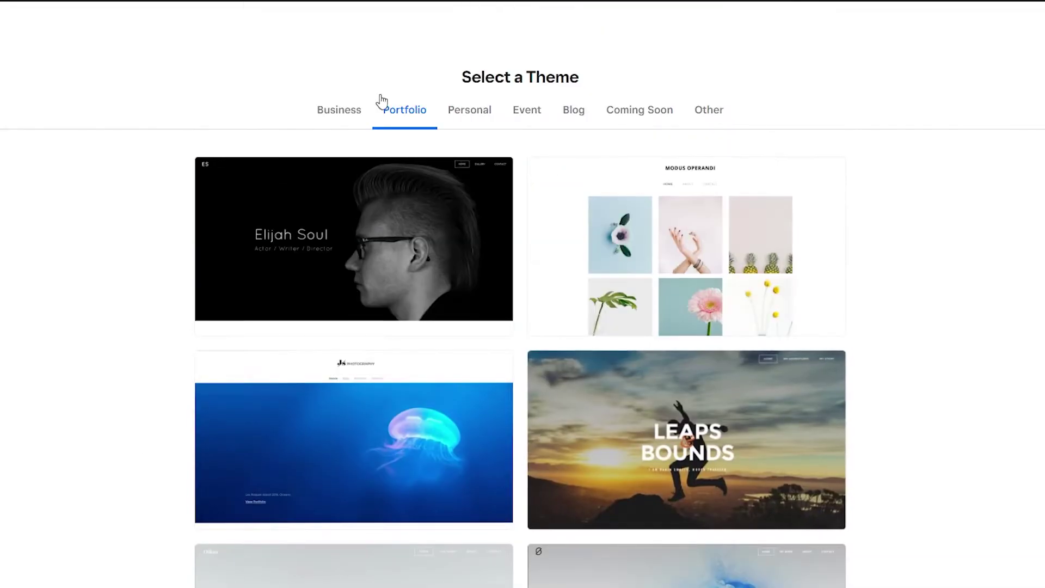
{"action": "left_click", "coordinate": [342, 116]}
{"action": "scroll", "coordinate": [462, 479], "scroll_direction": "down", "scroll_amount": 5}
{"action": "scroll", "coordinate": [493, 368], "scroll_direction": "up", "scroll_amount": 5}
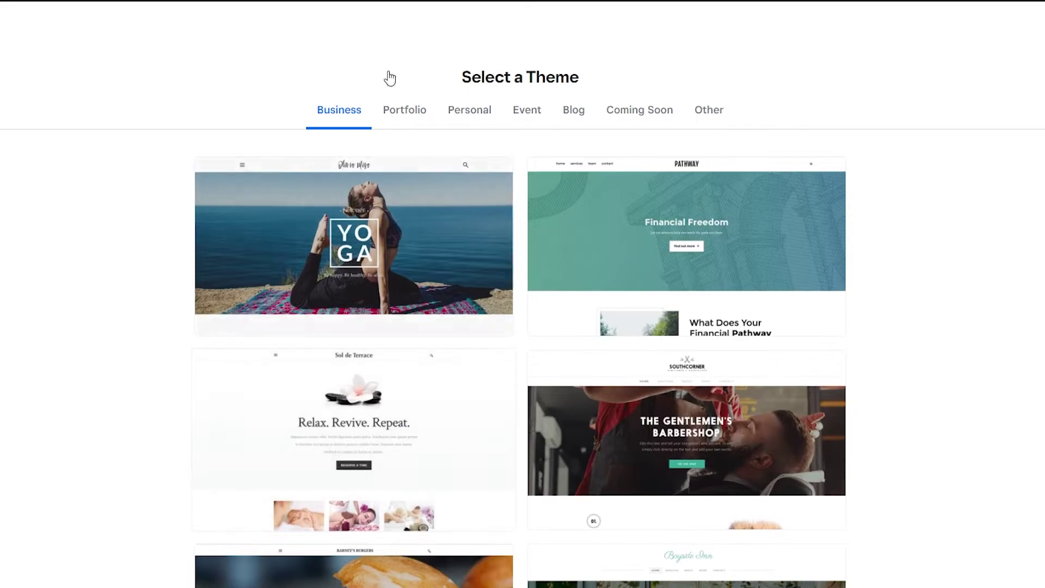
Compare Personal and Business themes, then preview the Jay Sims theme
{"action": "left_click", "coordinate": [455, 123]}
{"action": "scroll", "coordinate": [520, 175], "scroll_direction": "down", "scroll_amount": 3}
{"action": "scroll", "coordinate": [417, 422], "scroll_direction": "up", "scroll_amount": 3}
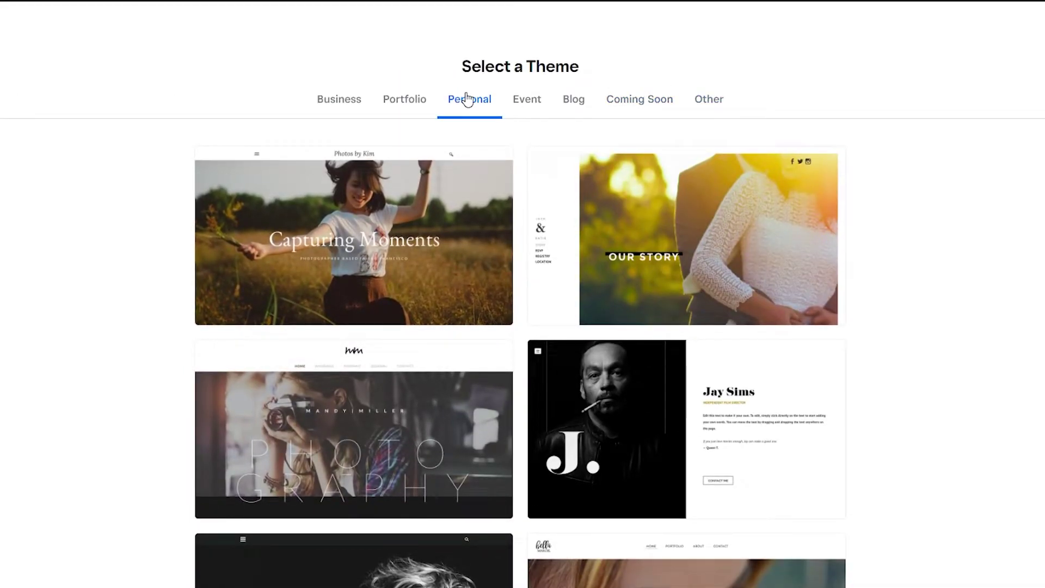
{"action": "left_click", "coordinate": [334, 105]}
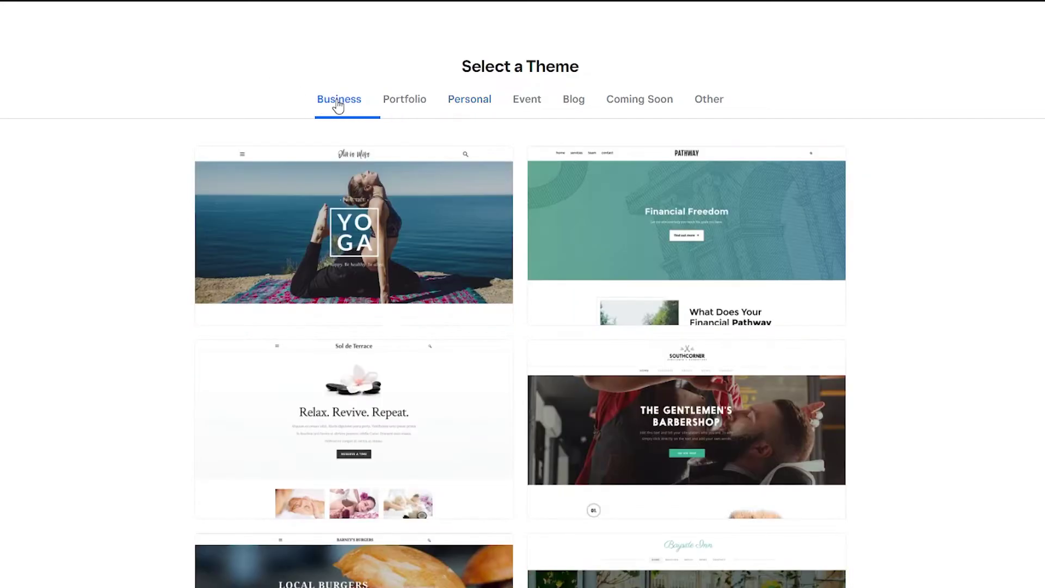
{"action": "scroll", "coordinate": [456, 238], "scroll_direction": "down", "scroll_amount": 5}
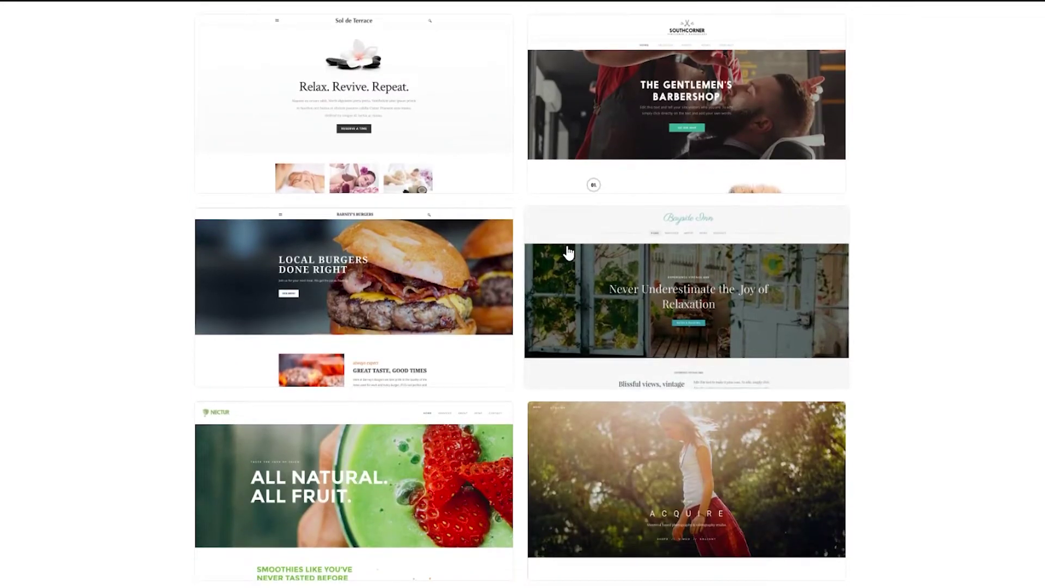
{"action": "scroll", "coordinate": [567, 252], "scroll_direction": "down", "scroll_amount": 3}
{"action": "scroll", "coordinate": [501, 144], "scroll_direction": "up", "scroll_amount": 8}
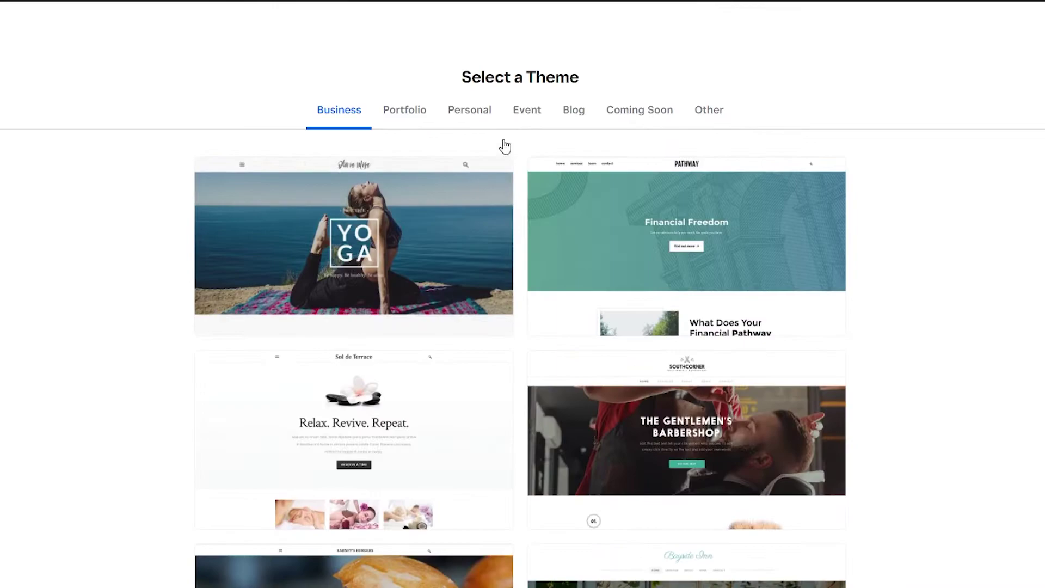
{"action": "left_click", "coordinate": [483, 120]}
{"action": "left_click", "coordinate": [652, 433]}
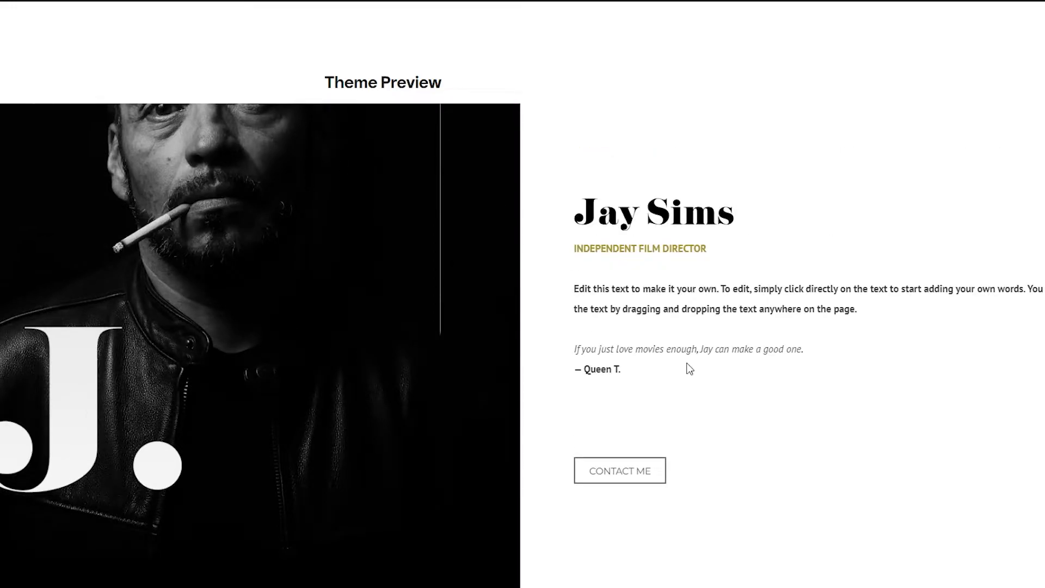
View the Jay Sims theme's Get in Touch page via CONTACT ME
{"action": "scroll", "coordinate": [690, 369], "scroll_direction": "down", "scroll_amount": 2}
{"action": "left_click", "coordinate": [628, 371]}
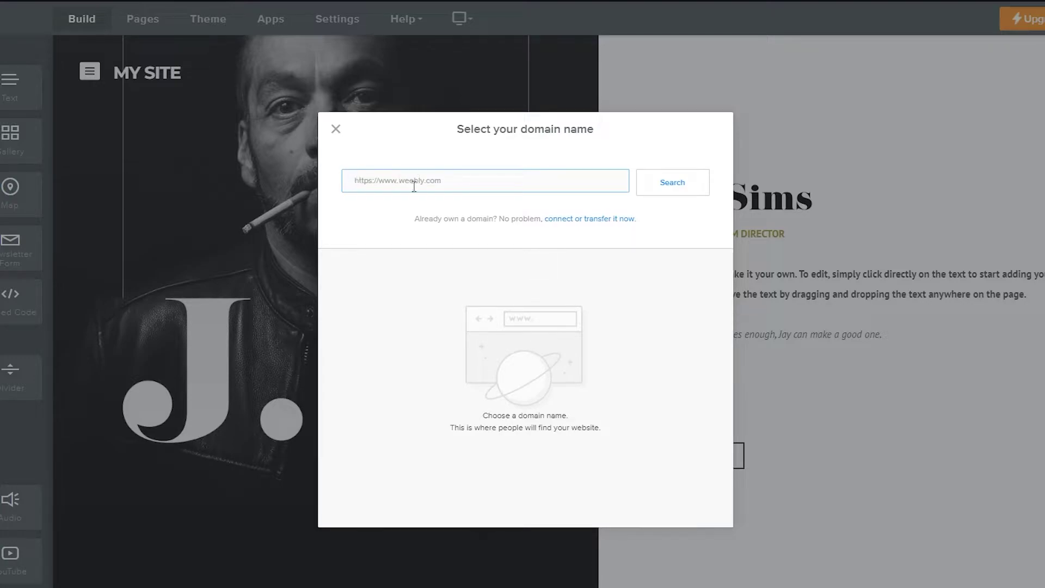
Search the domain name 'osfsj' and take the free weebly.com subdomain
{"action": "type", "text": "osfsjdoirmweknr.com"}
{"action": "left_click", "coordinate": [681, 182]}
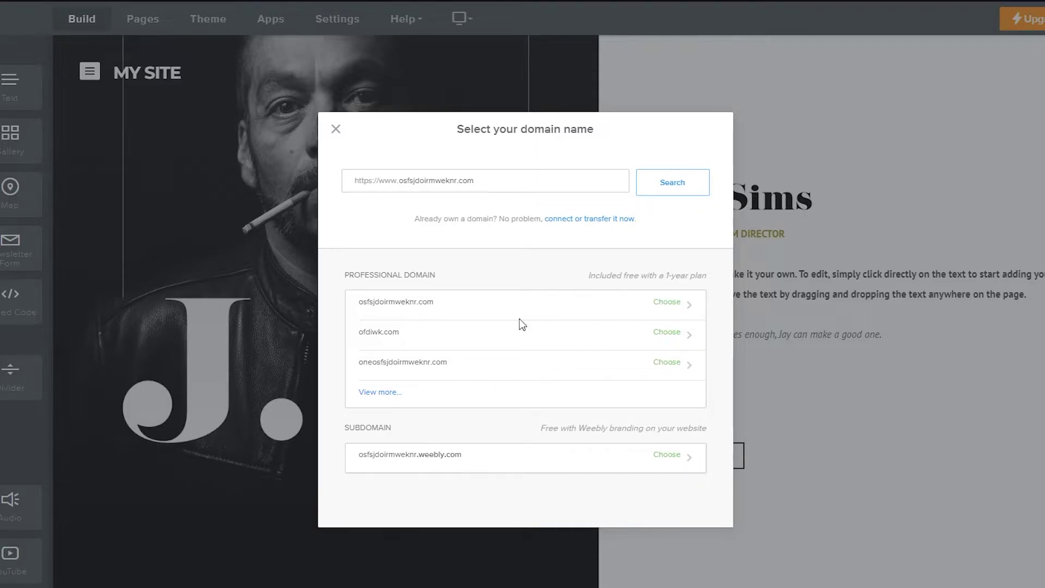
{"action": "left_click", "coordinate": [601, 456]}
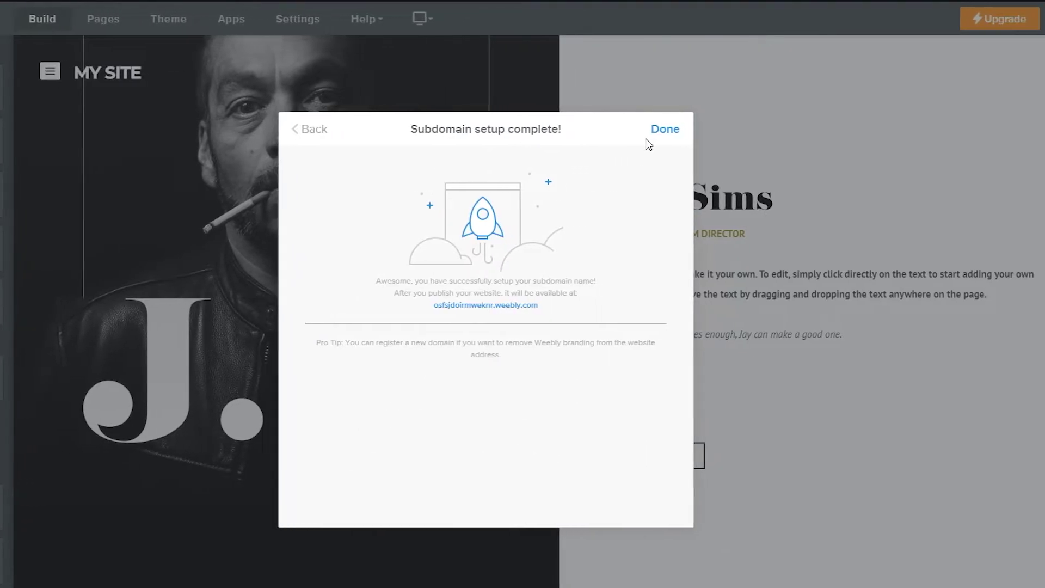
{"action": "left_click", "coordinate": [703, 129]}
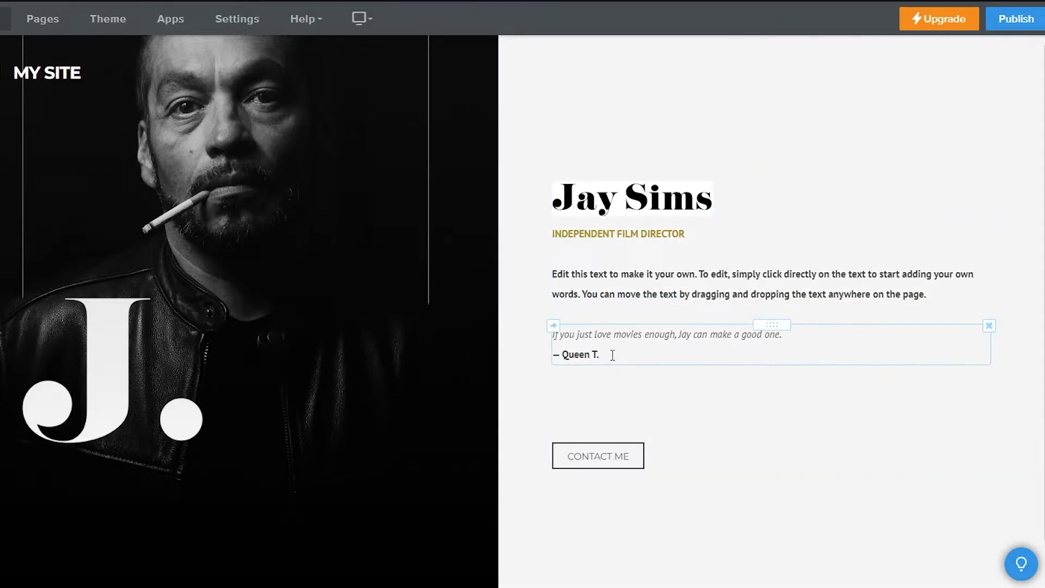
{"action": "left_click", "coordinate": [691, 357]}
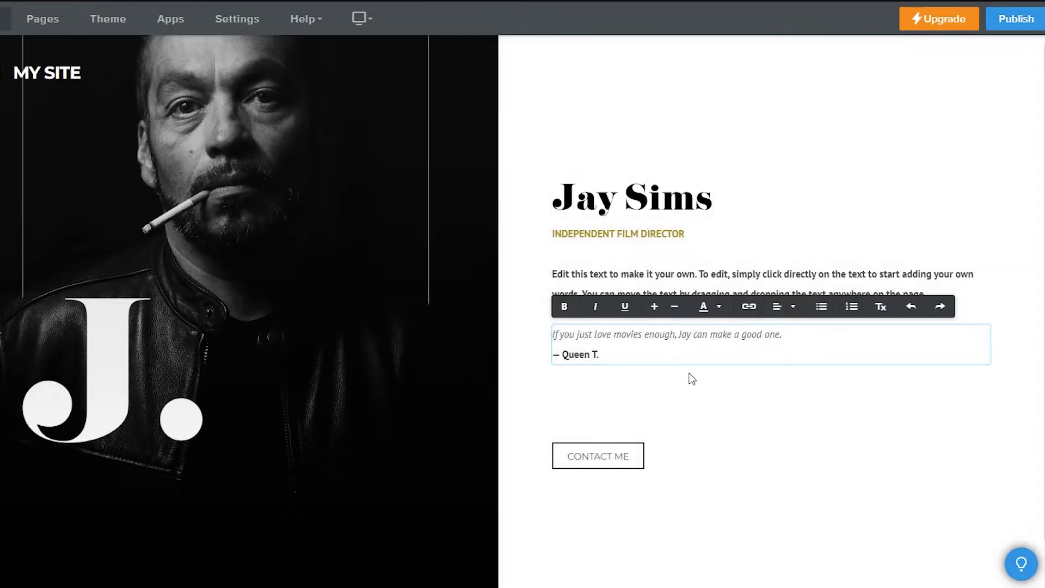
{"action": "key", "text": "ctrl+Home"}
{"action": "key", "text": "Delete"}
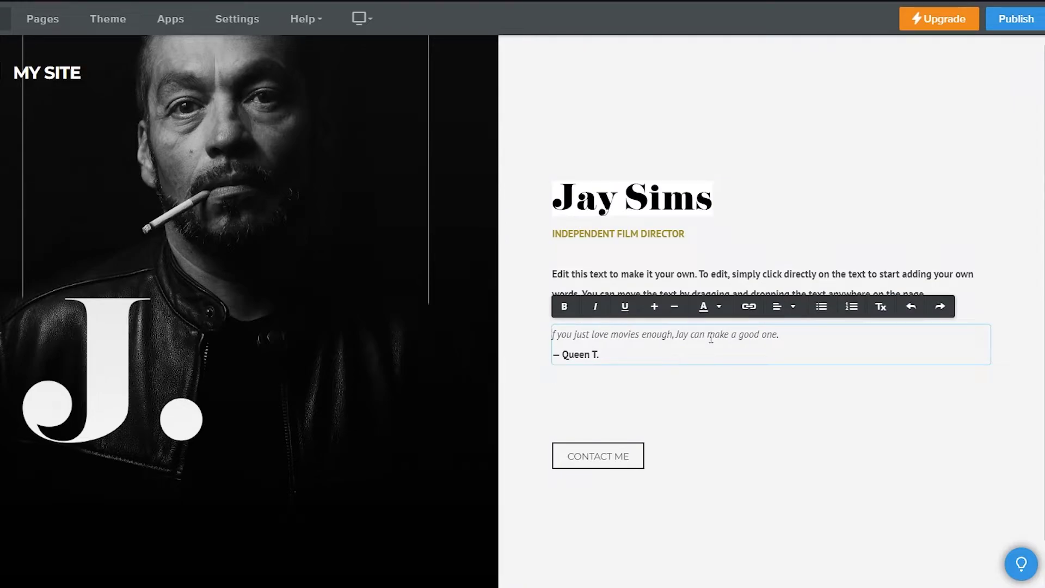
{"action": "key", "text": "Escape"}
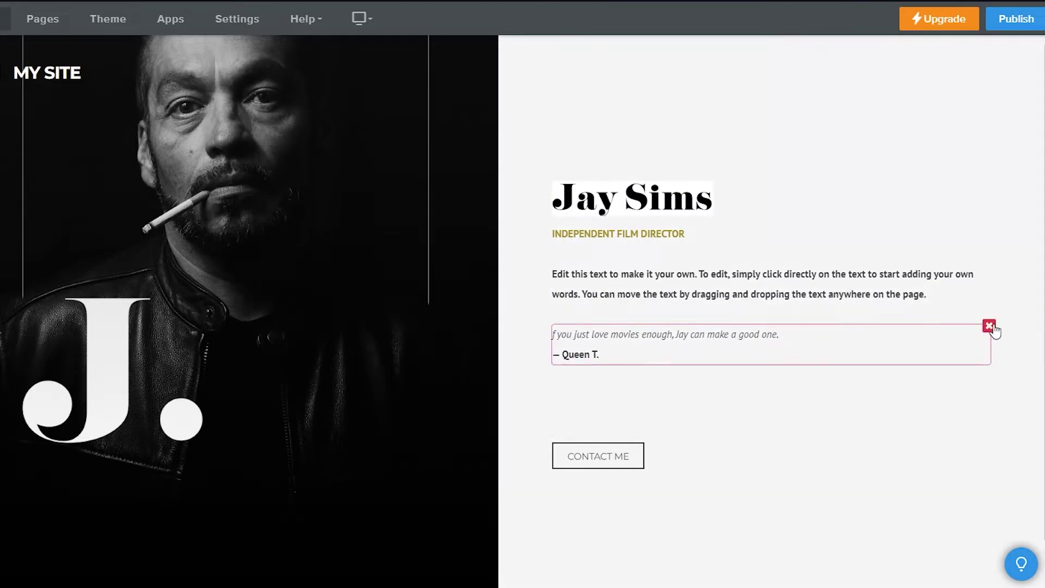
{"action": "left_click", "coordinate": [989, 326]}
{"action": "left_click", "coordinate": [961, 287]}
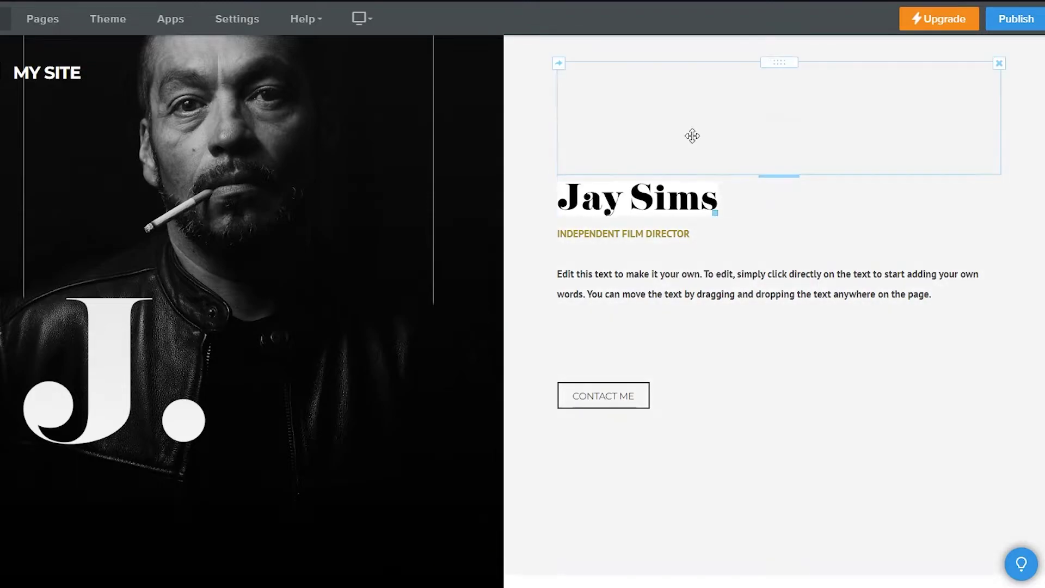
{"action": "left_click", "coordinate": [999, 64]}
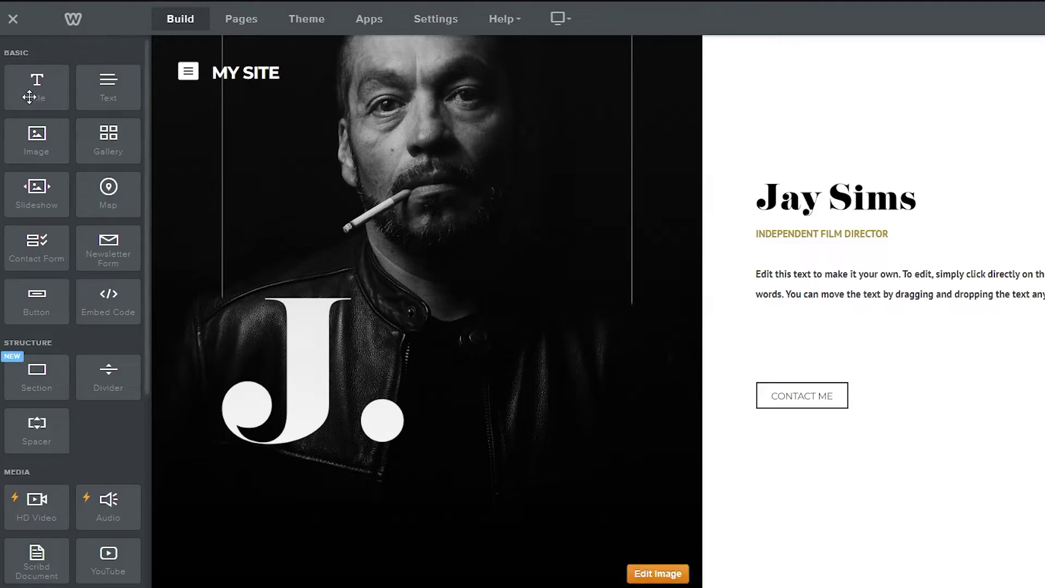
Drag a Title element to the top of the text column and type 'My First WebPage'
{"action": "scroll", "coordinate": [99, 362], "scroll_direction": "down", "scroll_amount": 8}
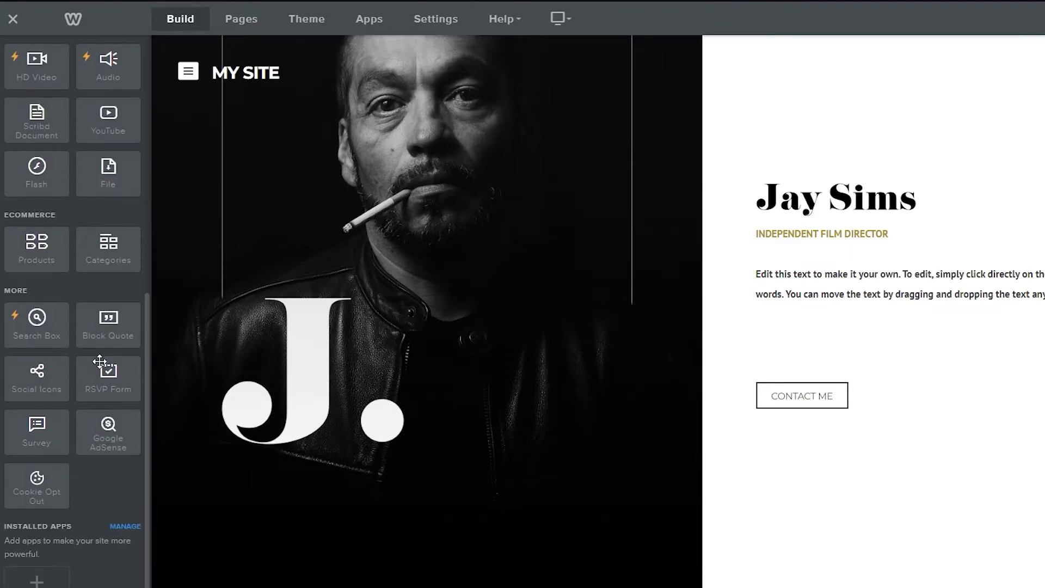
{"action": "scroll", "coordinate": [100, 362], "scroll_direction": "up", "scroll_amount": 8}
{"action": "scroll", "coordinate": [122, 485], "scroll_direction": "down", "scroll_amount": 8}
{"action": "scroll", "coordinate": [123, 484], "scroll_direction": "up", "scroll_amount": 8}
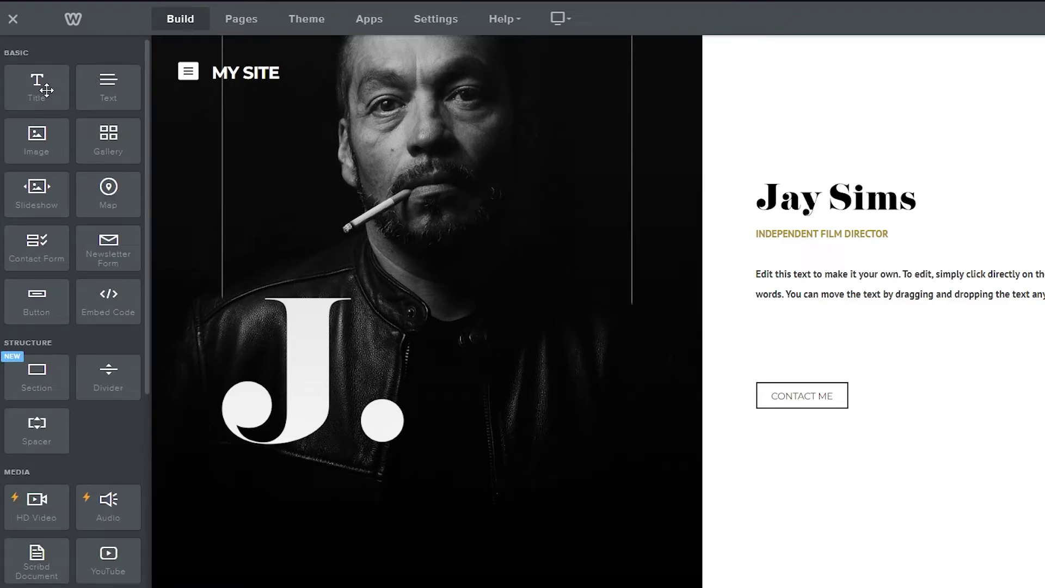
{"action": "left_click_drag", "start_coordinate": [46, 89], "coordinate": [869, 109]}
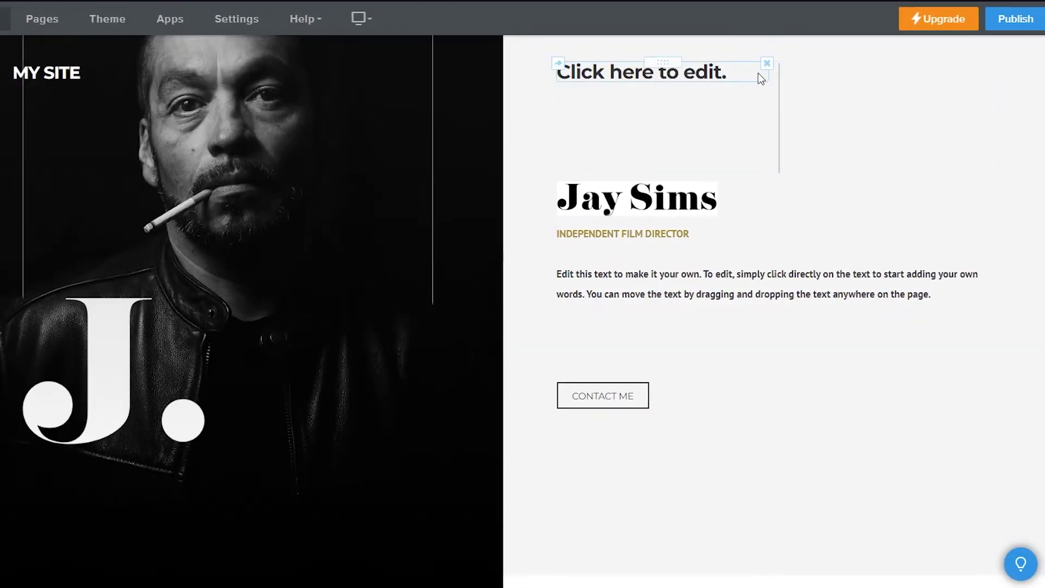
{"action": "left_click", "coordinate": [740, 75]}
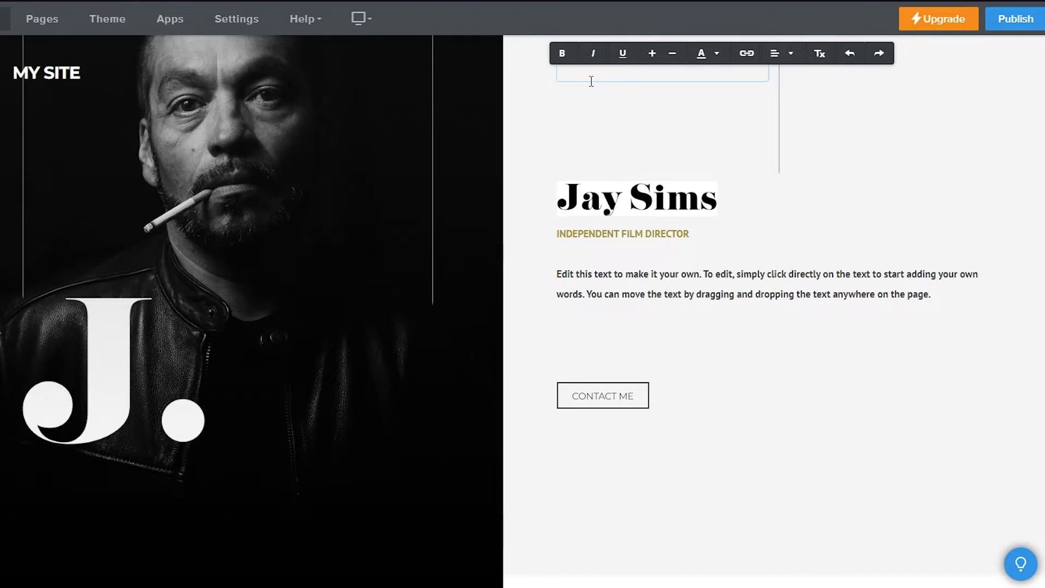
{"action": "type", "text": "My First WebPage"}
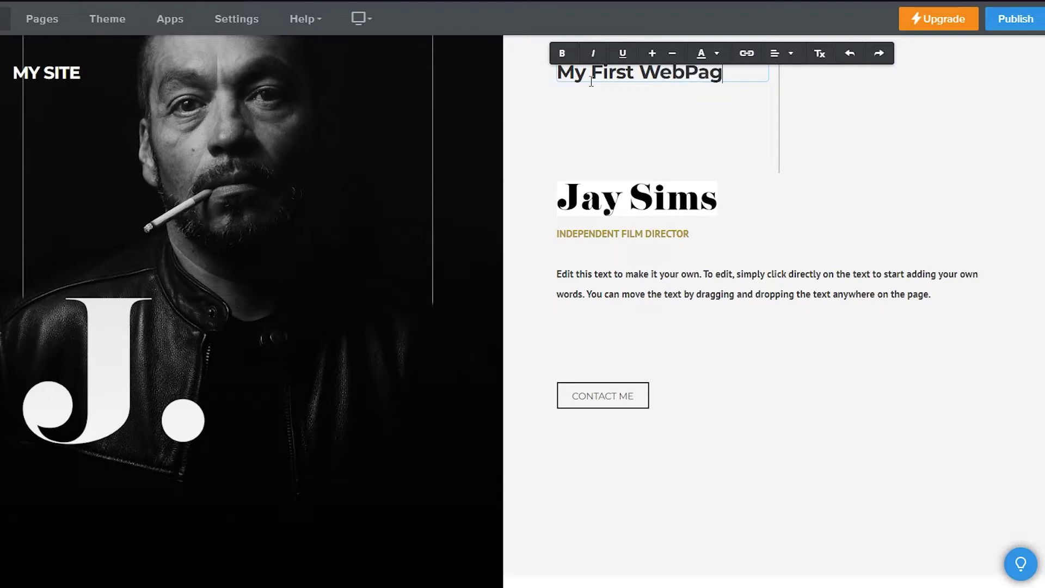
{"action": "left_click", "coordinate": [714, 72]}
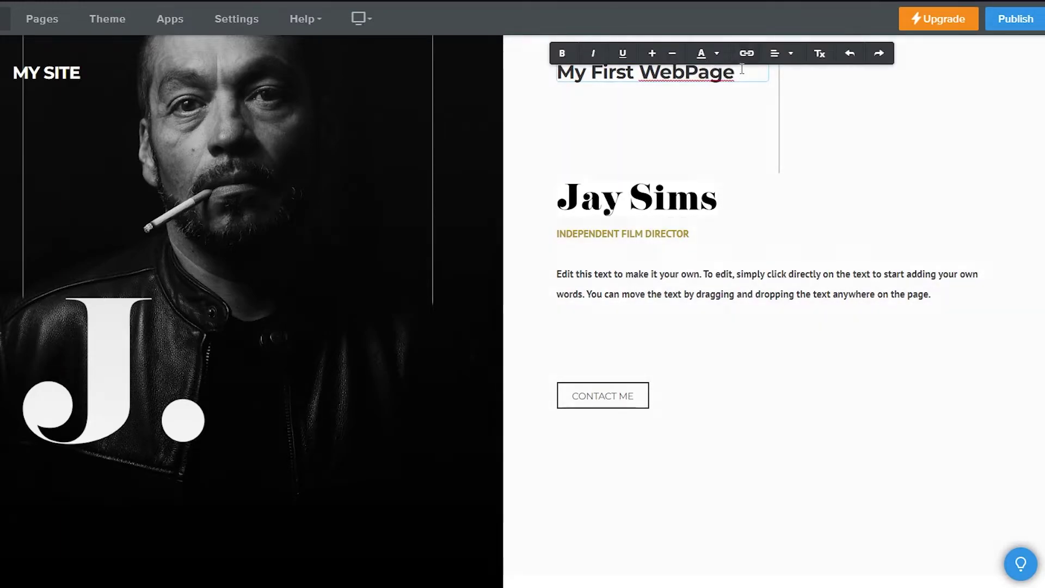
{"action": "key", "text": "Left"}
{"action": "key", "text": "Left"}
{"action": "key", "text": "Left"}
{"action": "key", "text": "Left"}
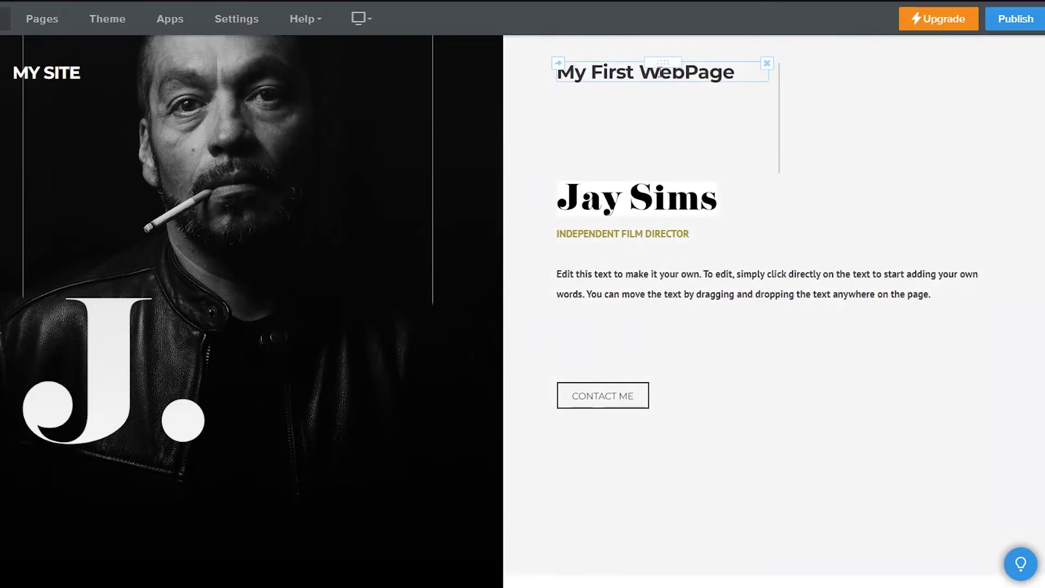
{"action": "left_click_drag", "start_coordinate": [663, 59], "coordinate": [688, 107]}
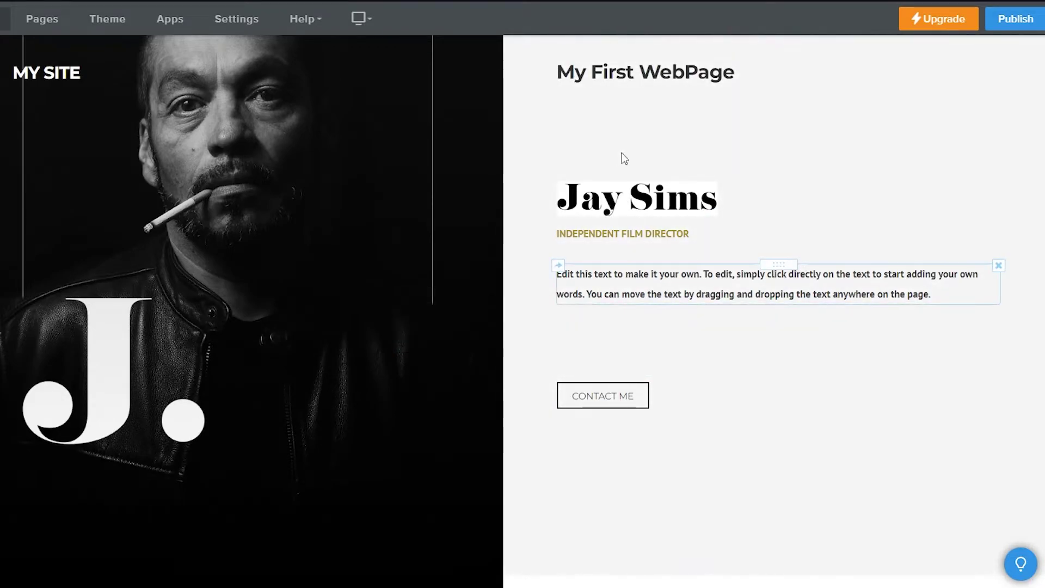
{"action": "left_click", "coordinate": [558, 64]}
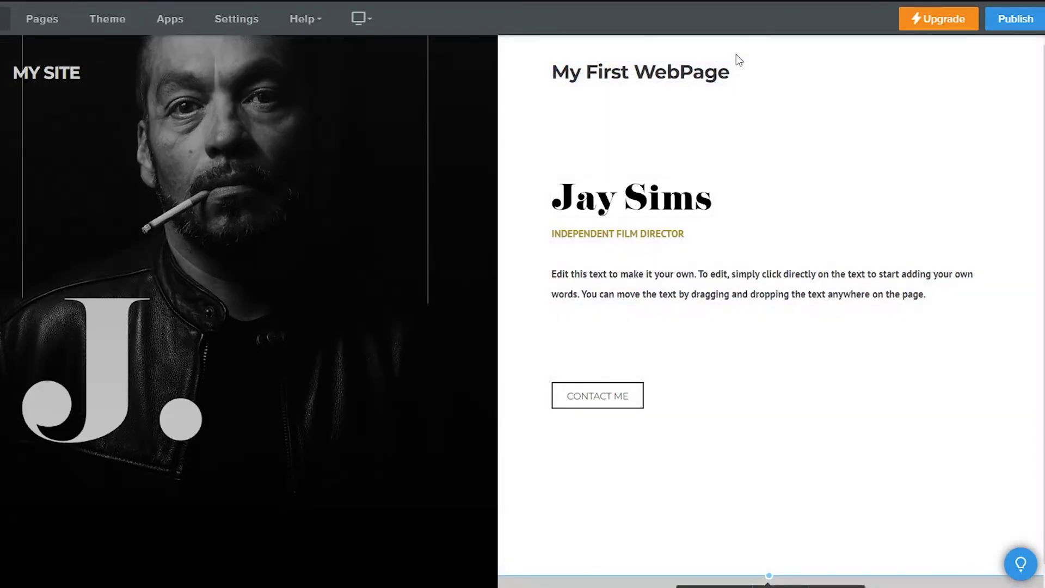
Select the My First WebPage title and try italic, underline and size changes
{"action": "left_click", "coordinate": [730, 69]}
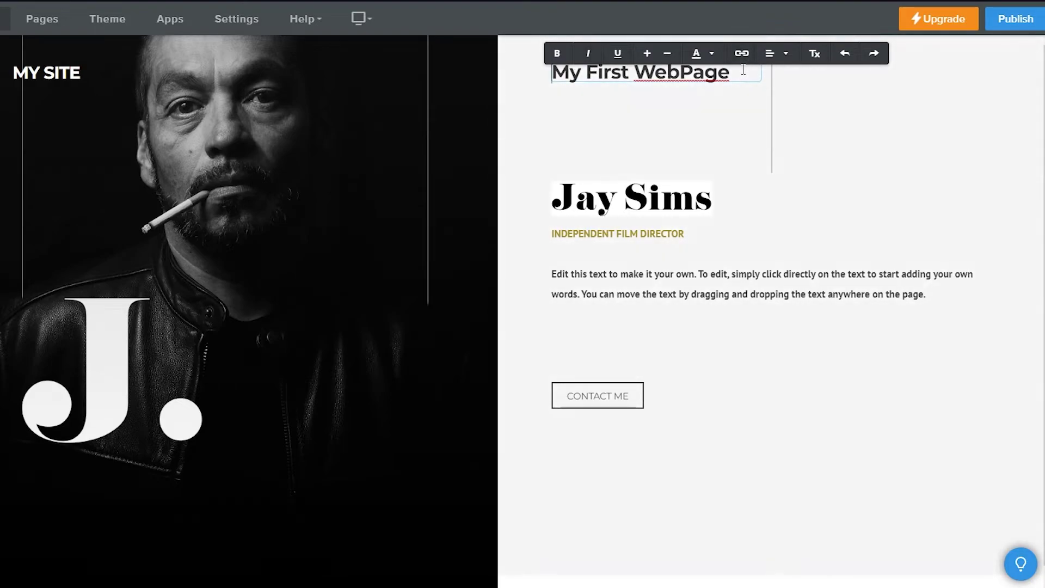
{"action": "left_click_drag", "start_coordinate": [746, 73], "coordinate": [508, 96]}
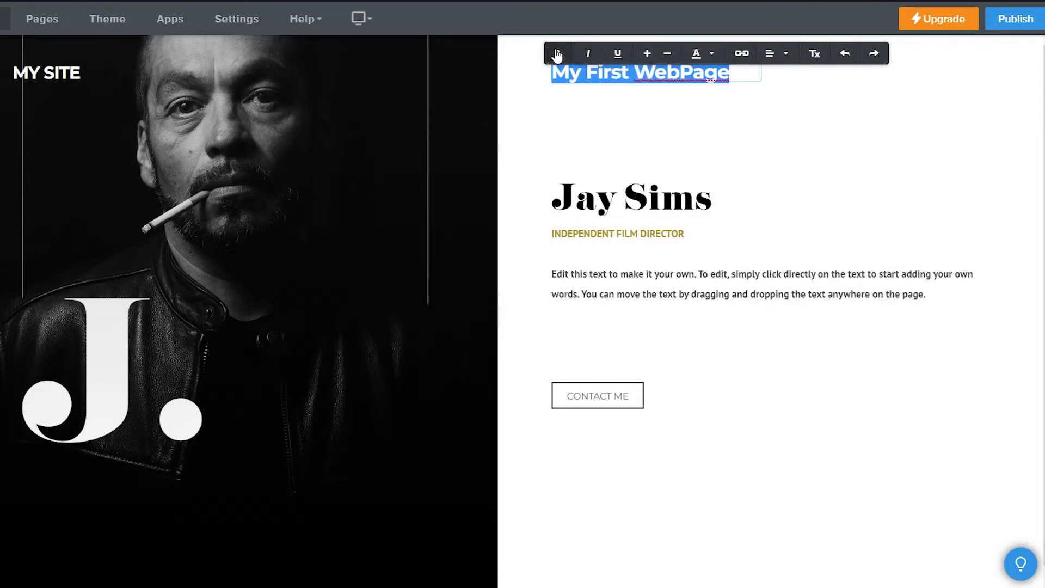
{"action": "left_click", "coordinate": [589, 54]}
{"action": "left_click", "coordinate": [620, 54]}
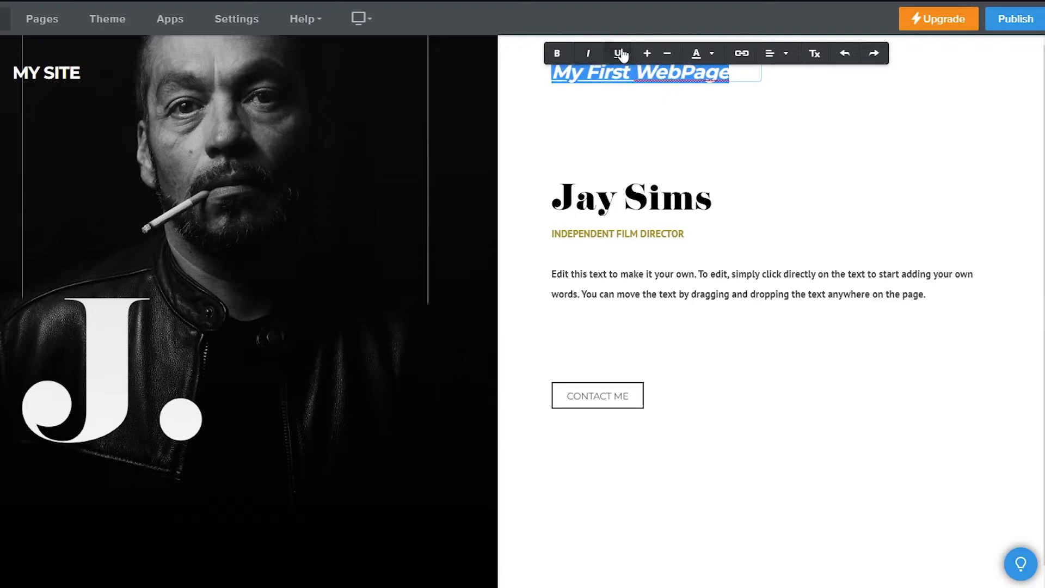
{"action": "left_click", "coordinate": [647, 53]}
{"action": "left_click", "coordinate": [667, 54]}
{"action": "left_click", "coordinate": [667, 54]}
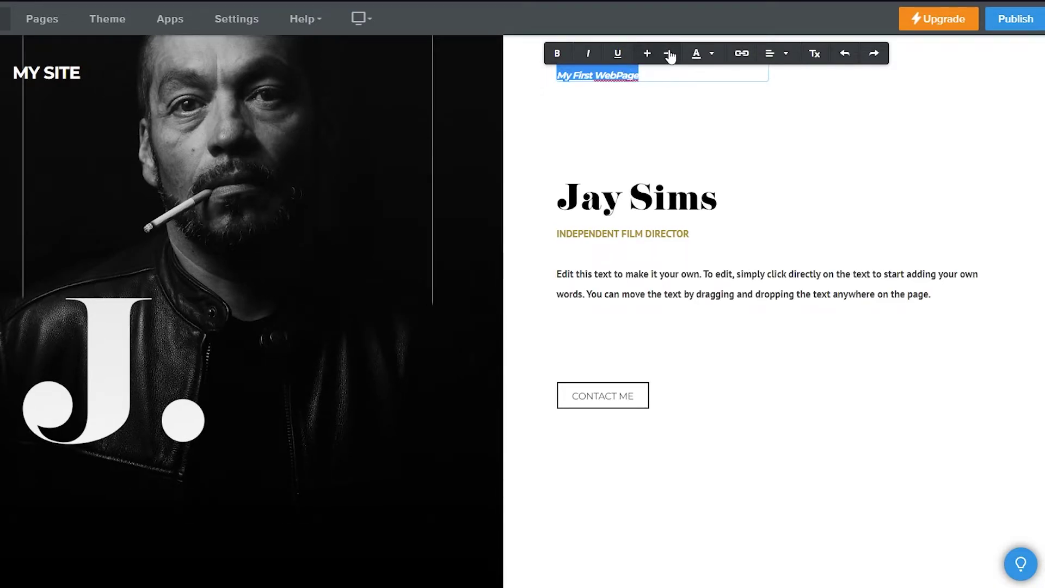
Colour the heading green and drag a new text block beside it
{"action": "left_click", "coordinate": [698, 54]}
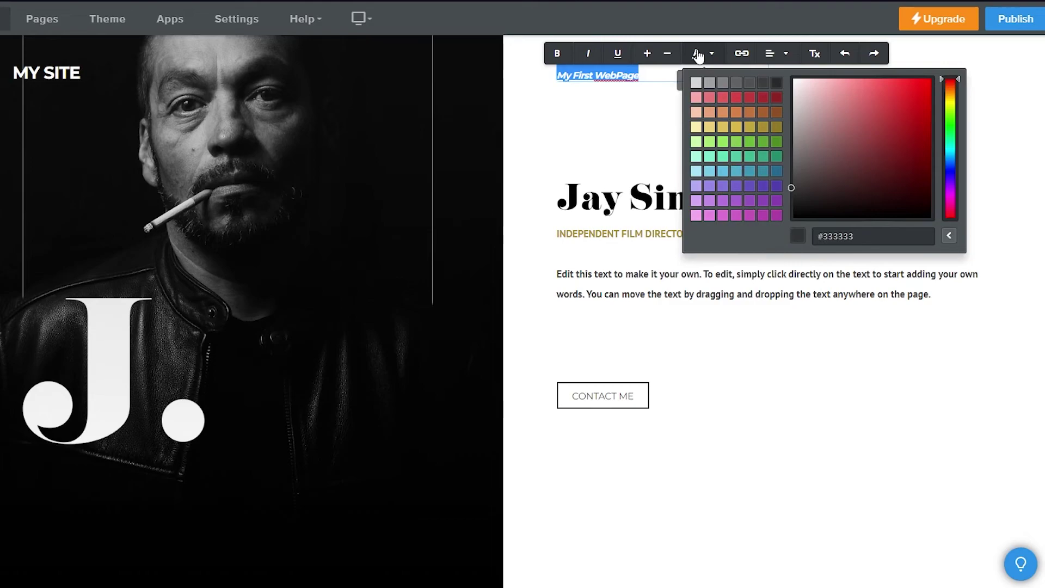
{"action": "left_click", "coordinate": [763, 140]}
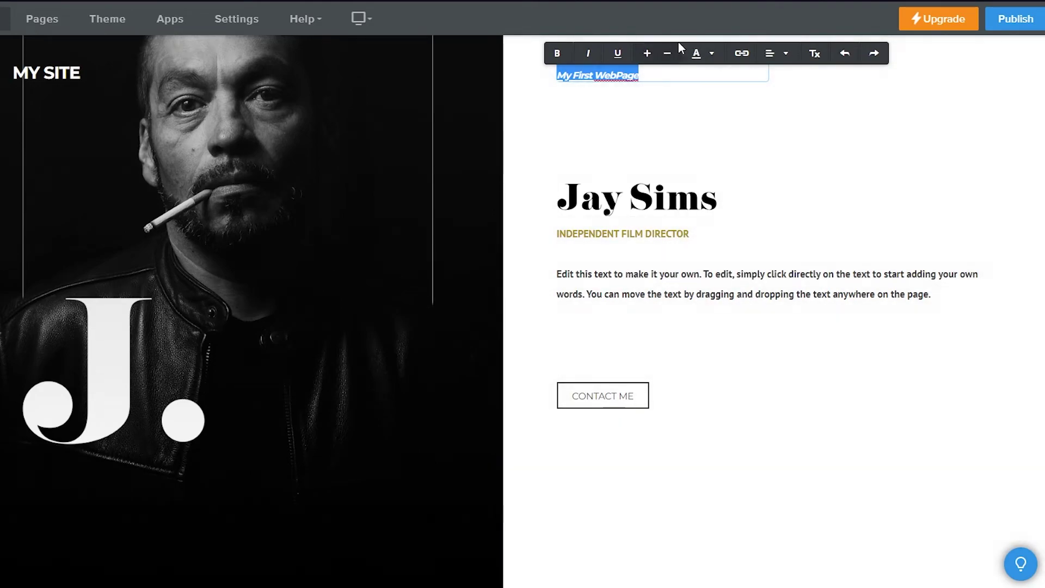
{"action": "left_click", "coordinate": [699, 55]}
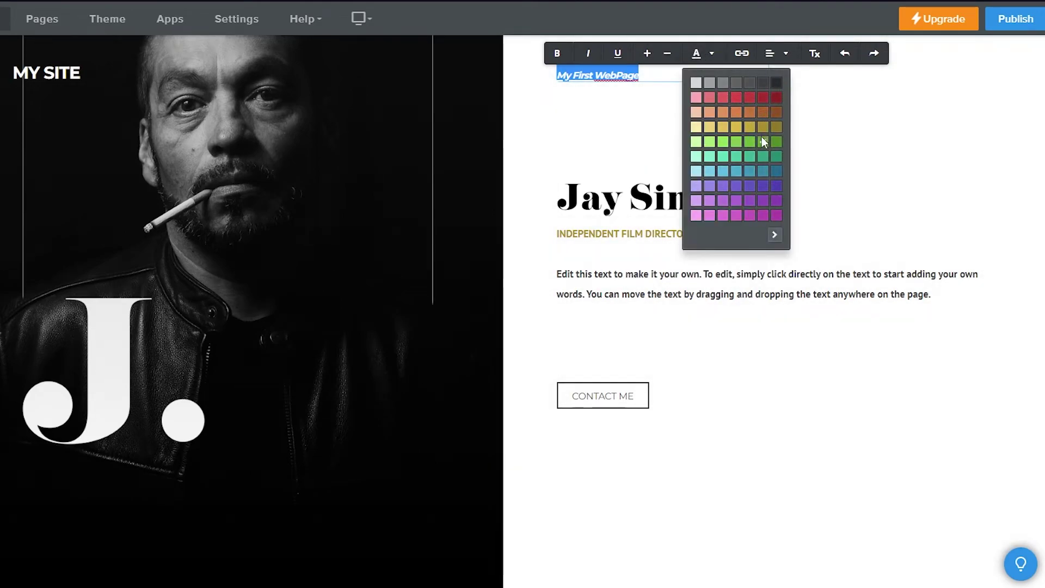
{"action": "left_click", "coordinate": [612, 159]}
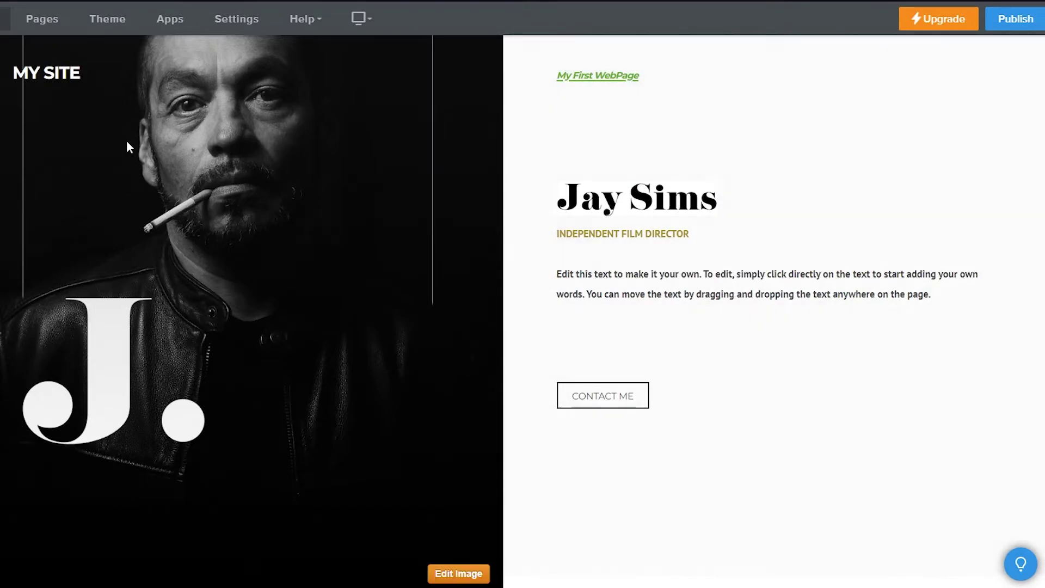
{"action": "left_click_drag", "start_coordinate": [5, 174], "coordinate": [700, 146]}
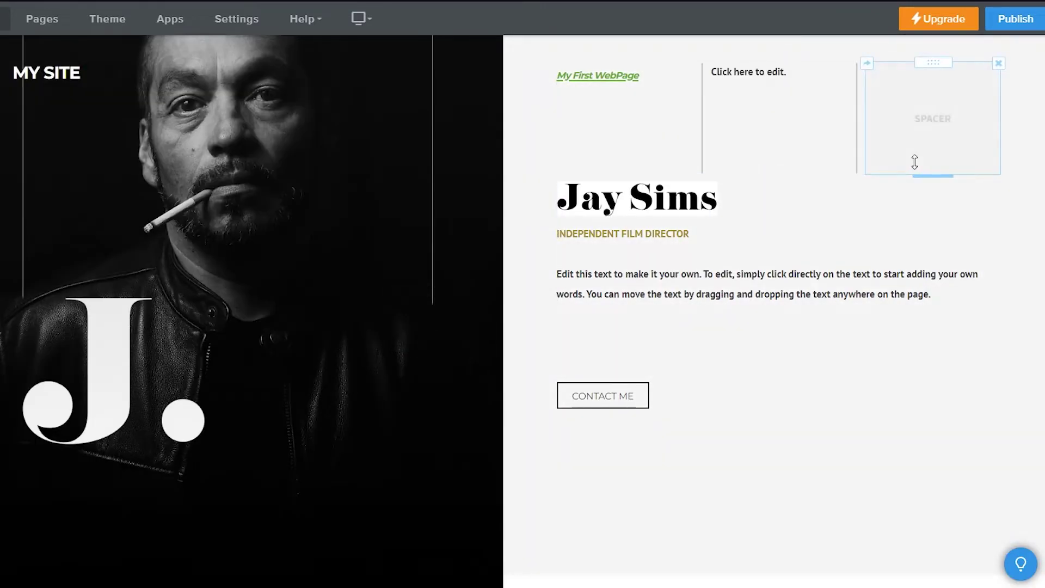
Type 'Hi my name is ____ and this is my first time creating' in the text block
{"action": "left_click", "coordinate": [792, 74]}
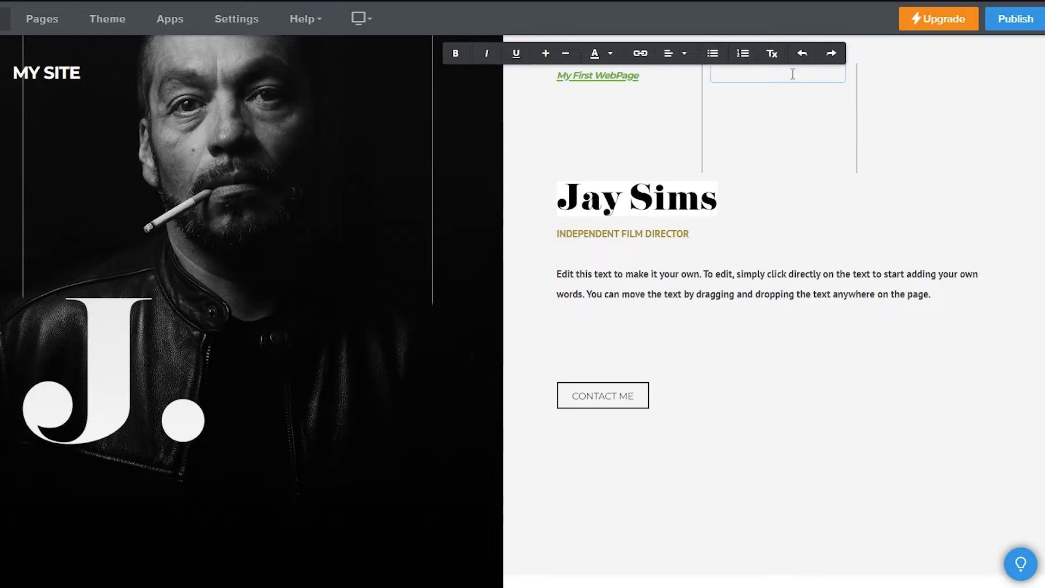
{"action": "type", "text": "Hi my name is ____"}
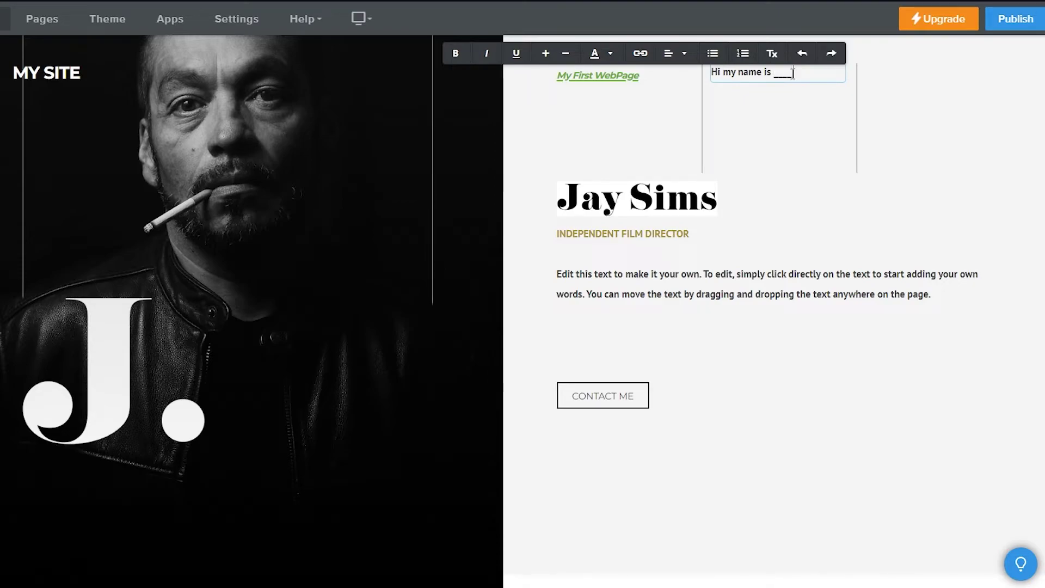
{"action": "type", "text": " and this is "}
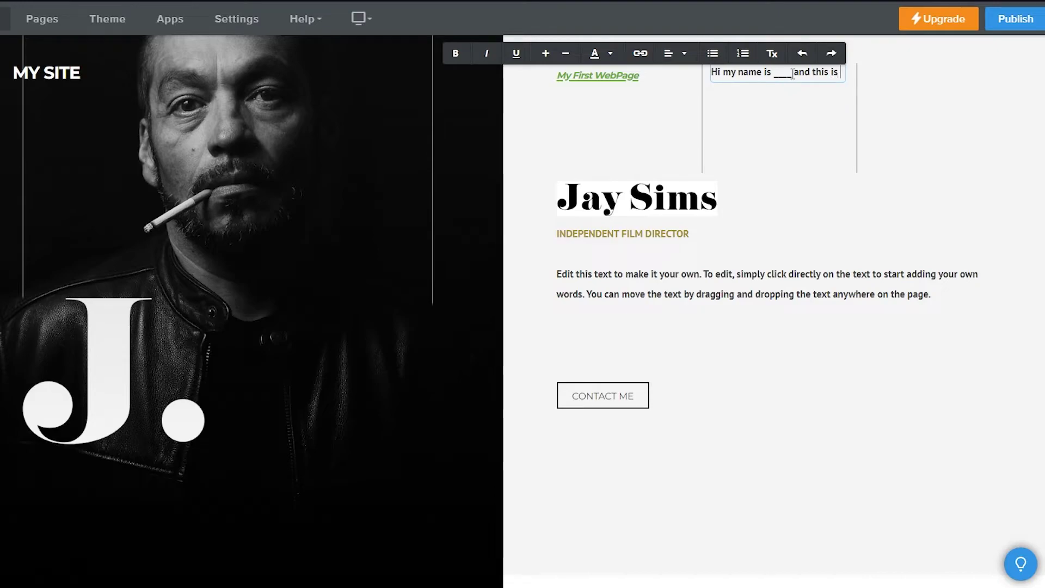
{"action": "type", "text": "my first time "}
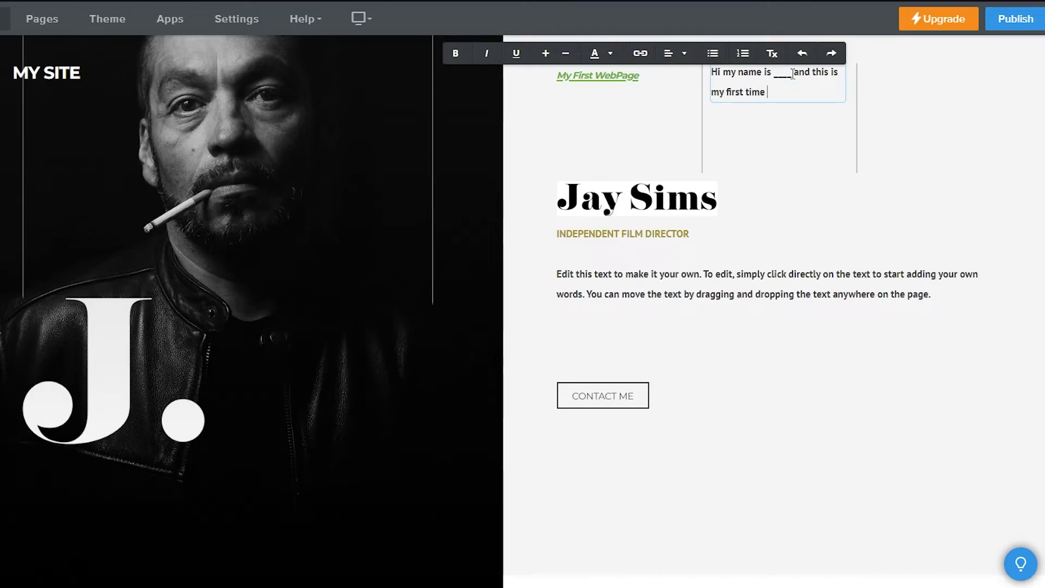
{"action": "type", "text": "creating "}
{"action": "type", "text": "............................................."}
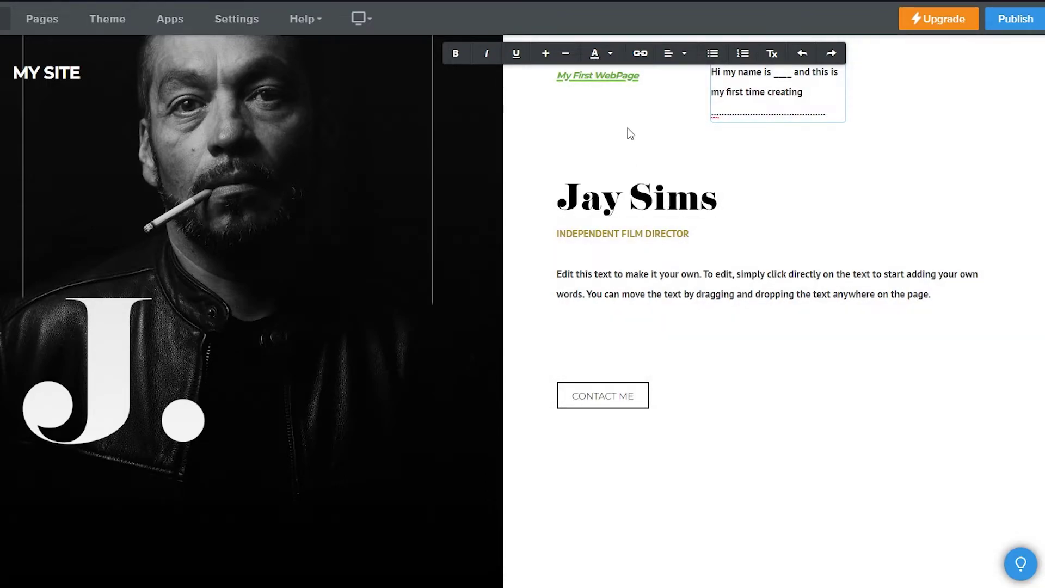
{"action": "left_click", "coordinate": [627, 133]}
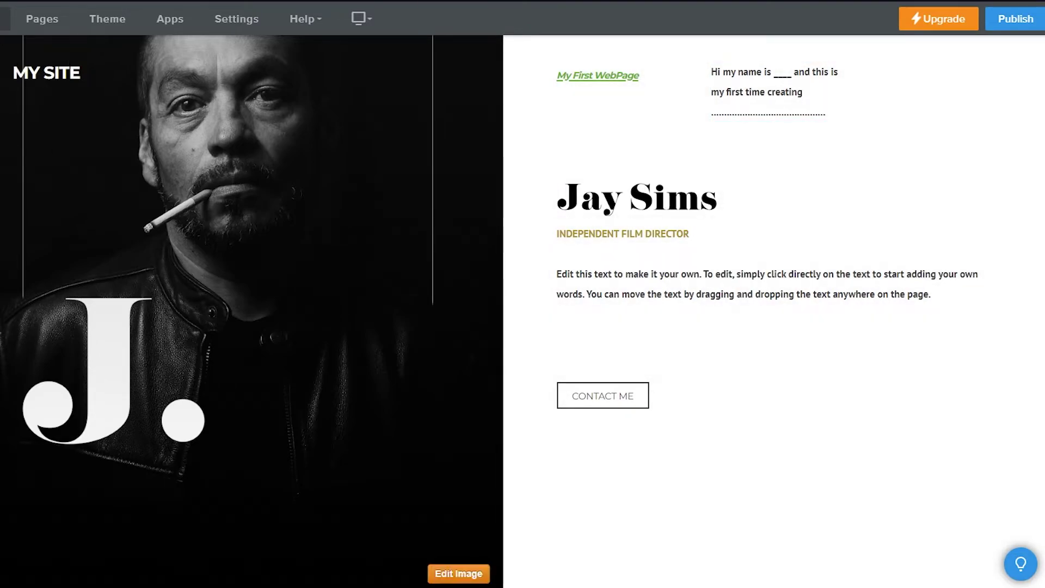
{"action": "left_click", "coordinate": [279, 163]}
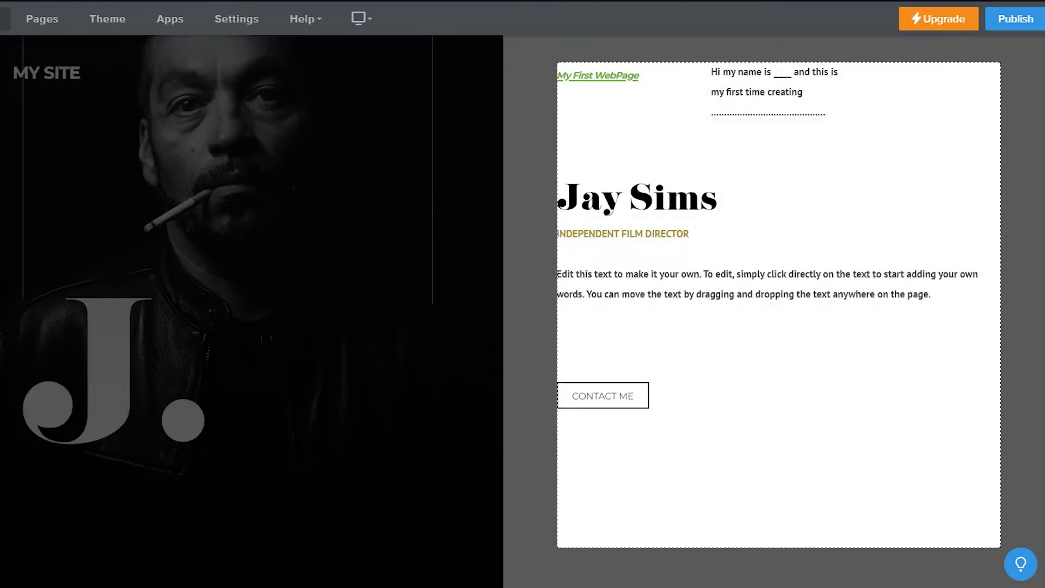
Add an Image block above the CONTACT ME button and leave it empty without uploading a picture
{"action": "left_click", "coordinate": [277, 162]}
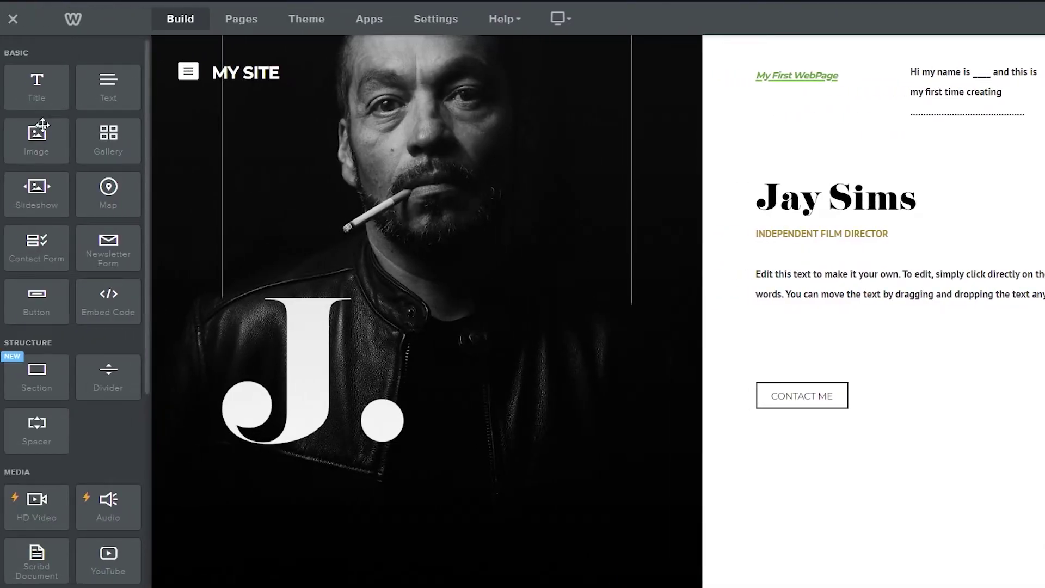
{"action": "left_click_drag", "start_coordinate": [37, 141], "coordinate": [970, 380]}
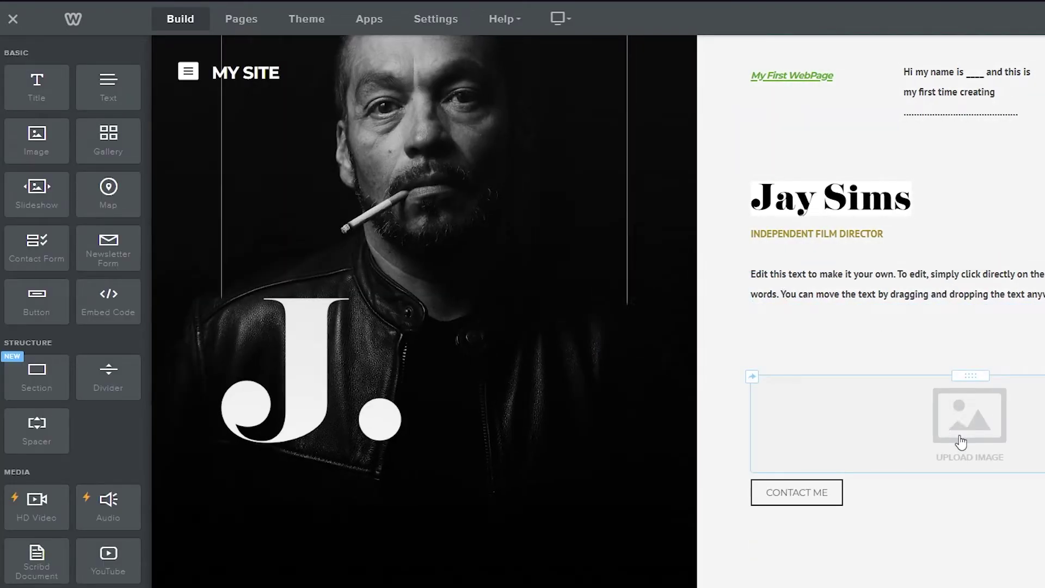
{"action": "left_click", "coordinate": [958, 438]}
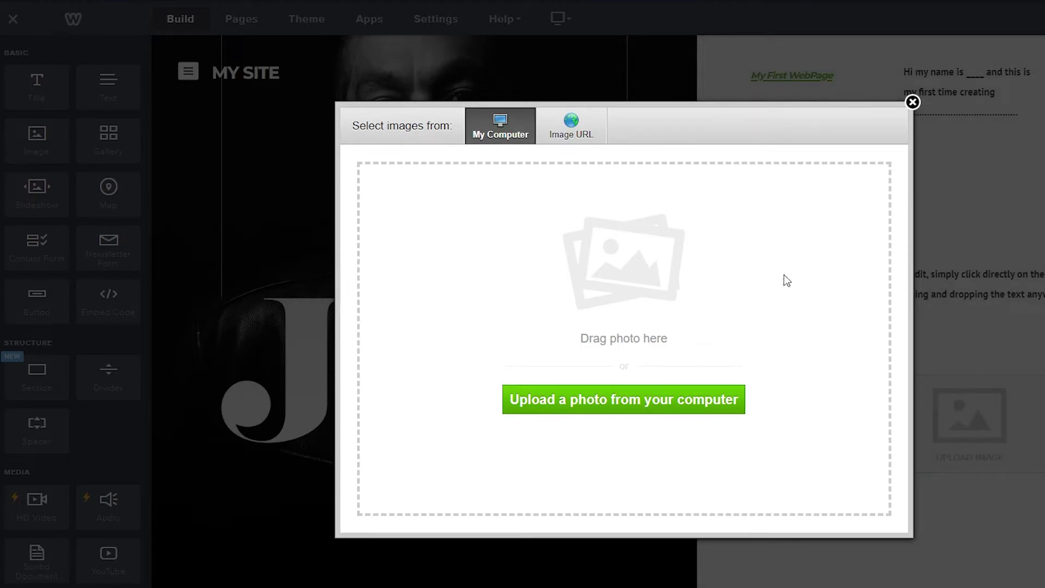
{"action": "left_click", "coordinate": [912, 103]}
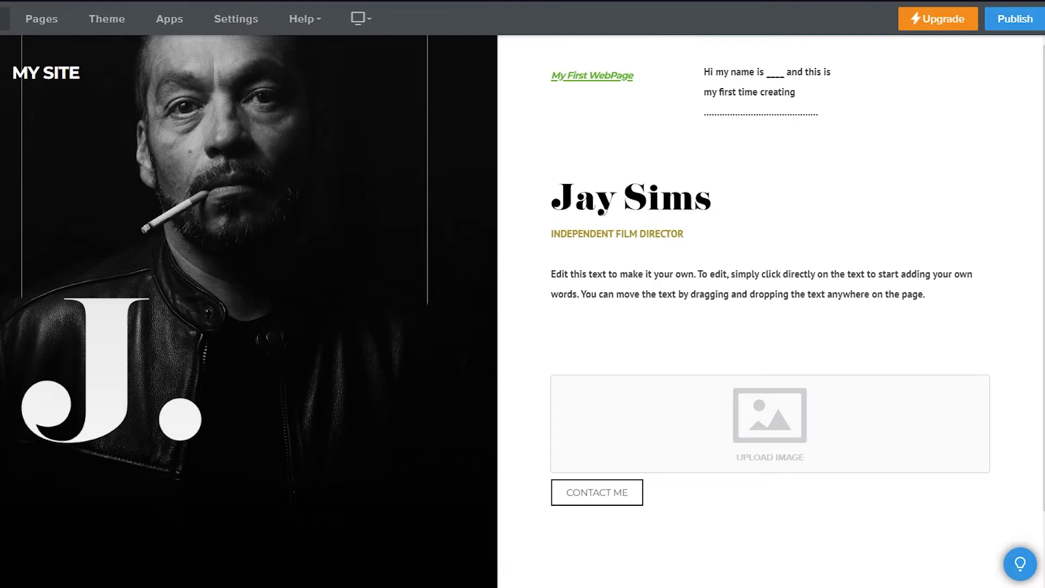
{"action": "mouse_move", "coordinate": [33, 294]}
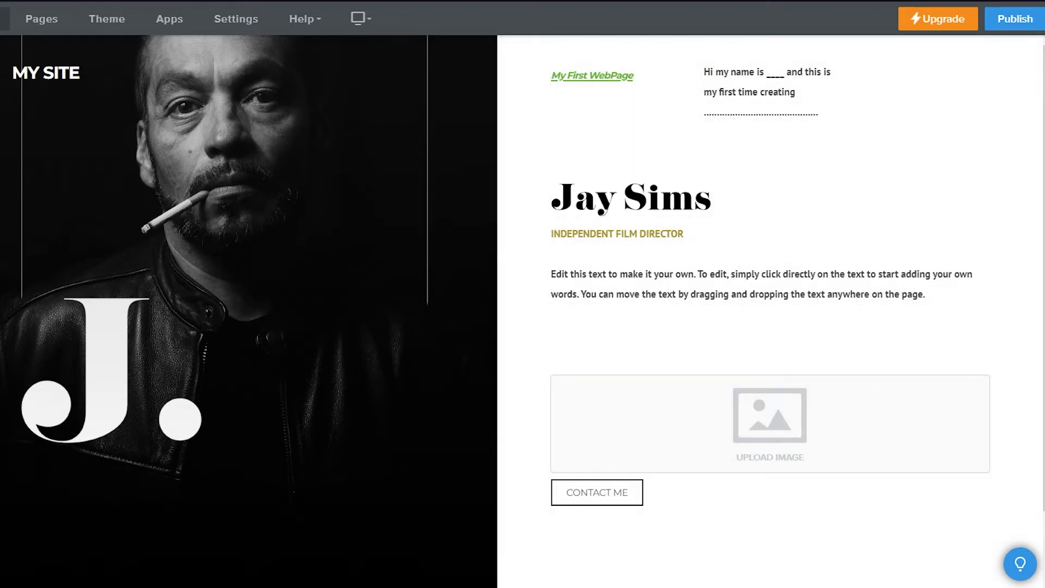
{"action": "left_click_drag", "start_coordinate": [6, 228], "coordinate": [668, 318]}
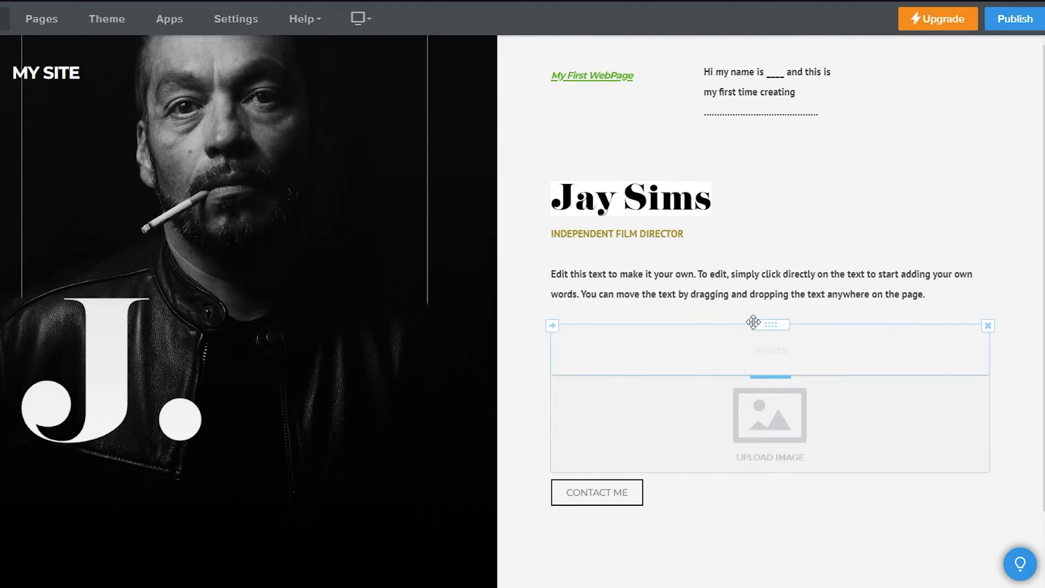
{"action": "scroll", "coordinate": [604, 473], "scroll_direction": "down", "scroll_amount": 2}
{"action": "scroll", "coordinate": [604, 457], "scroll_direction": "up", "scroll_amount": 2}
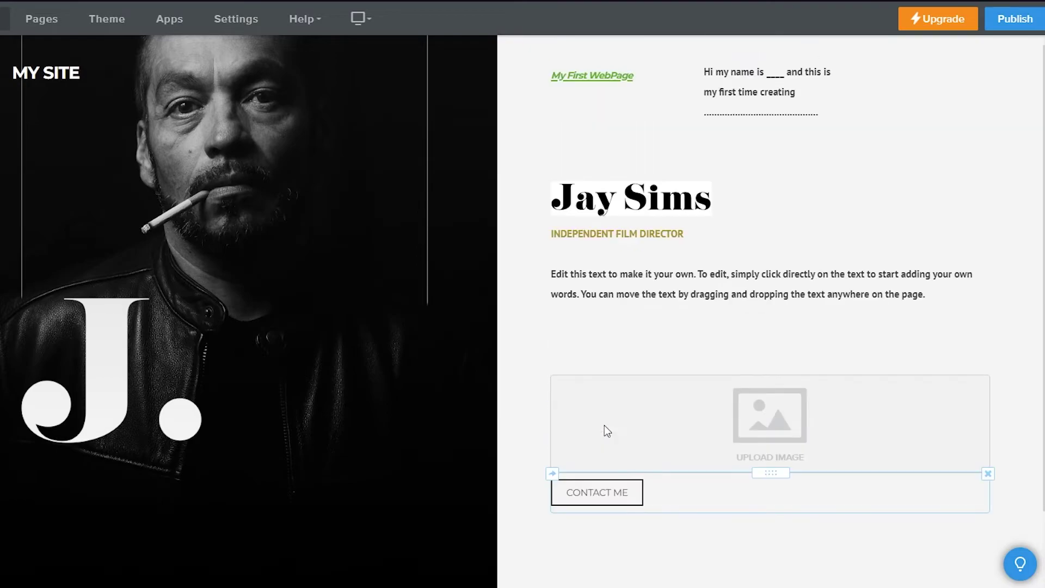
{"action": "left_click", "coordinate": [576, 495]}
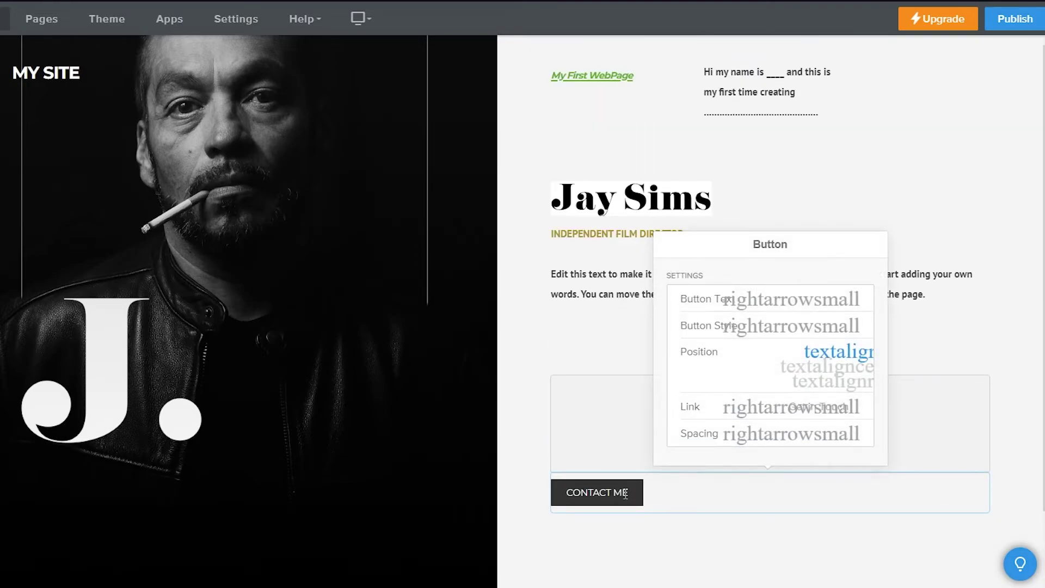
{"action": "left_click", "coordinate": [661, 534]}
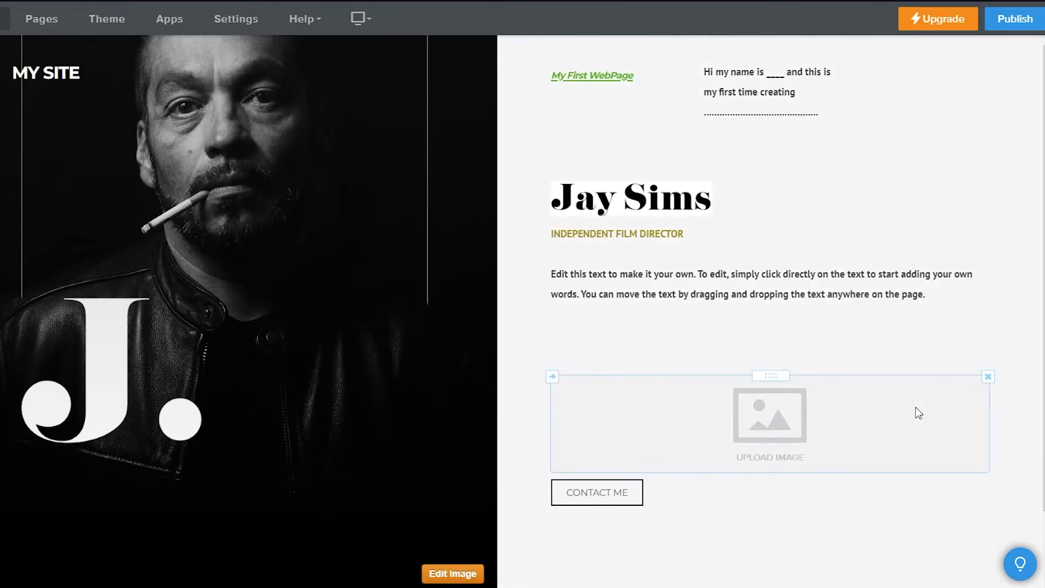
{"action": "left_click", "coordinate": [626, 493]}
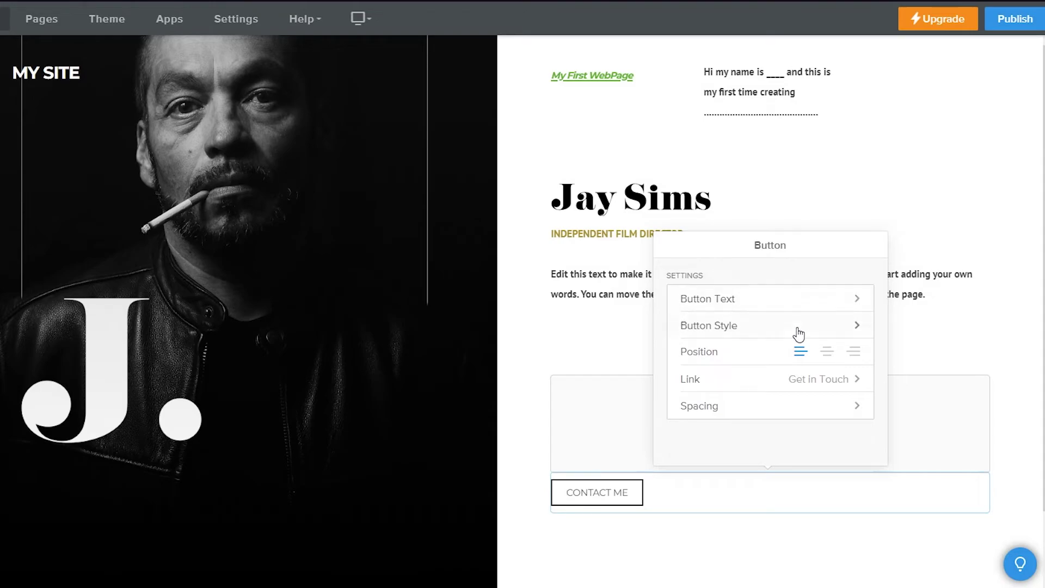
{"action": "left_click", "coordinate": [792, 381]}
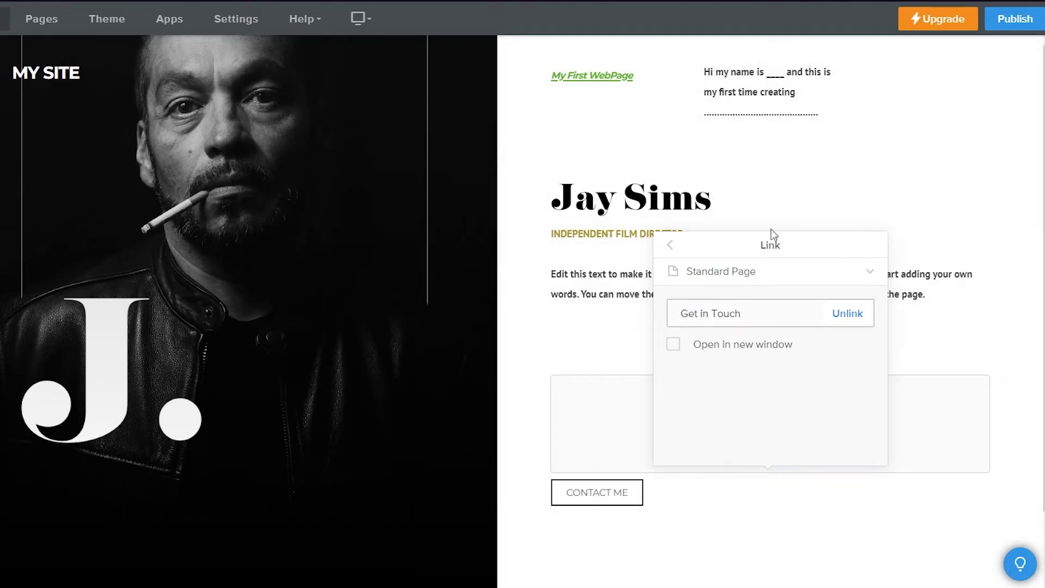
{"action": "left_click", "coordinate": [792, 146]}
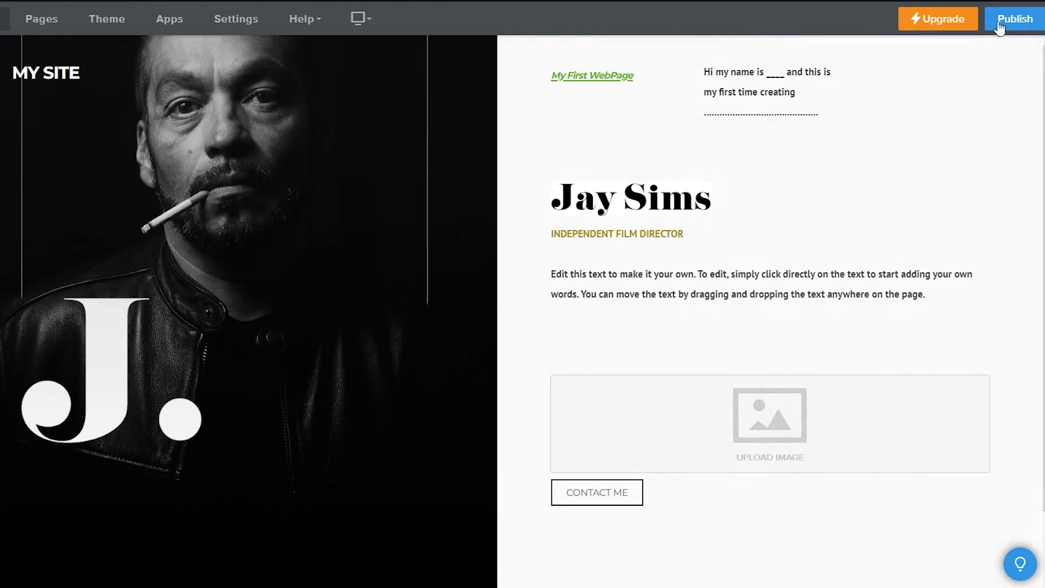
Publish the site, view the live weebly.com page in a new tab, and test its CONTACT ME link
{"action": "left_click", "coordinate": [1016, 19]}
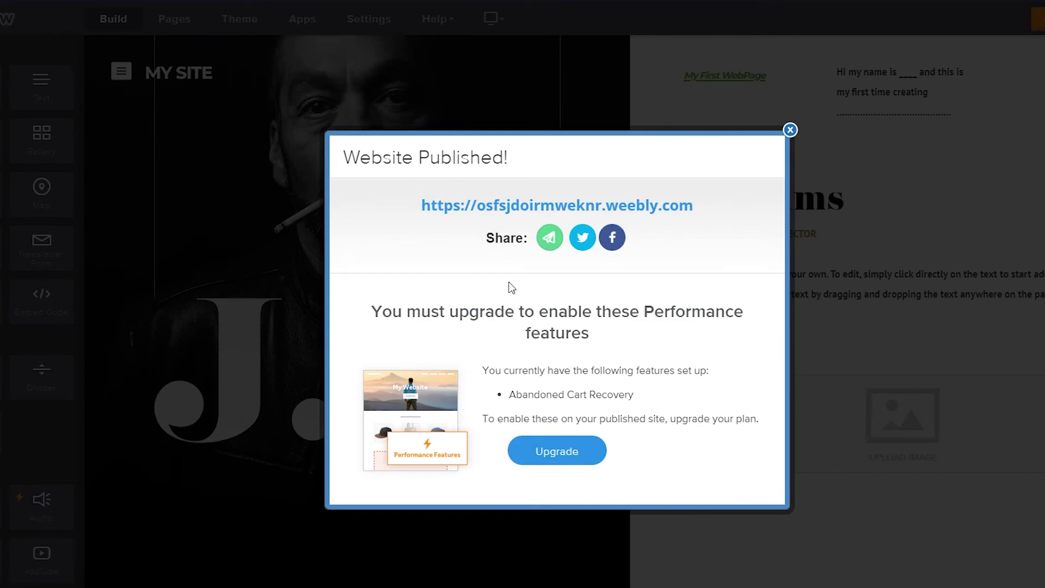
{"action": "right_click", "coordinate": [540, 214]}
{"action": "left_click", "coordinate": [558, 219]}
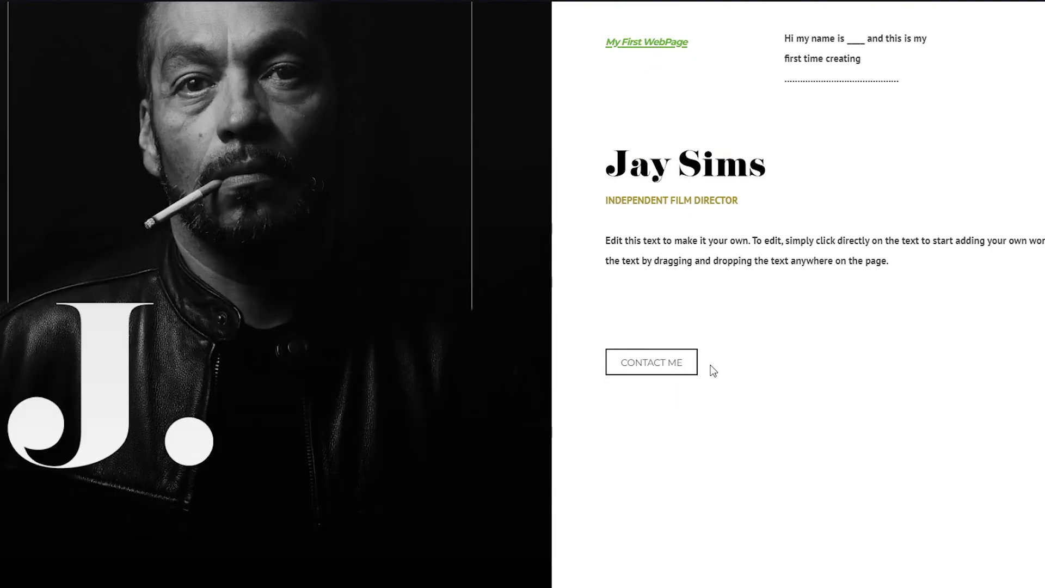
{"action": "left_click", "coordinate": [669, 374]}
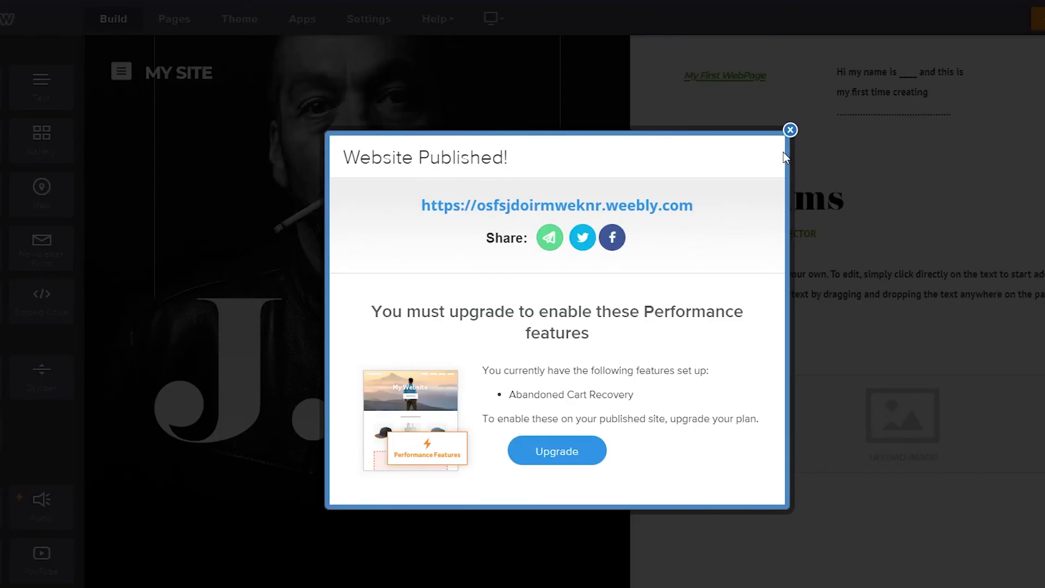
{"action": "left_click", "coordinate": [789, 131]}
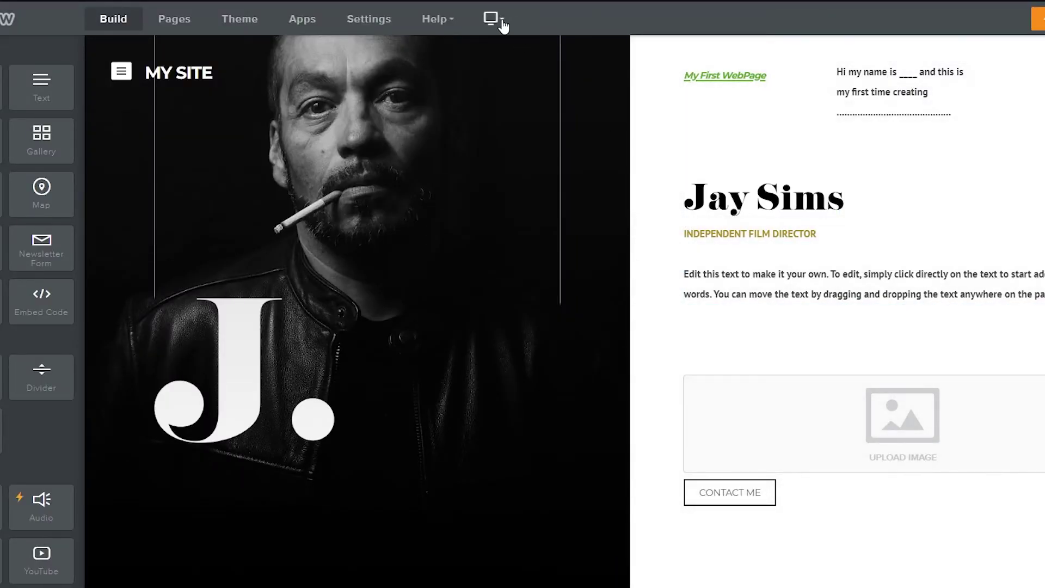
Switch the editor to the Mobile layout and scroll through the single-column phone preview
{"action": "left_click", "coordinate": [492, 19]}
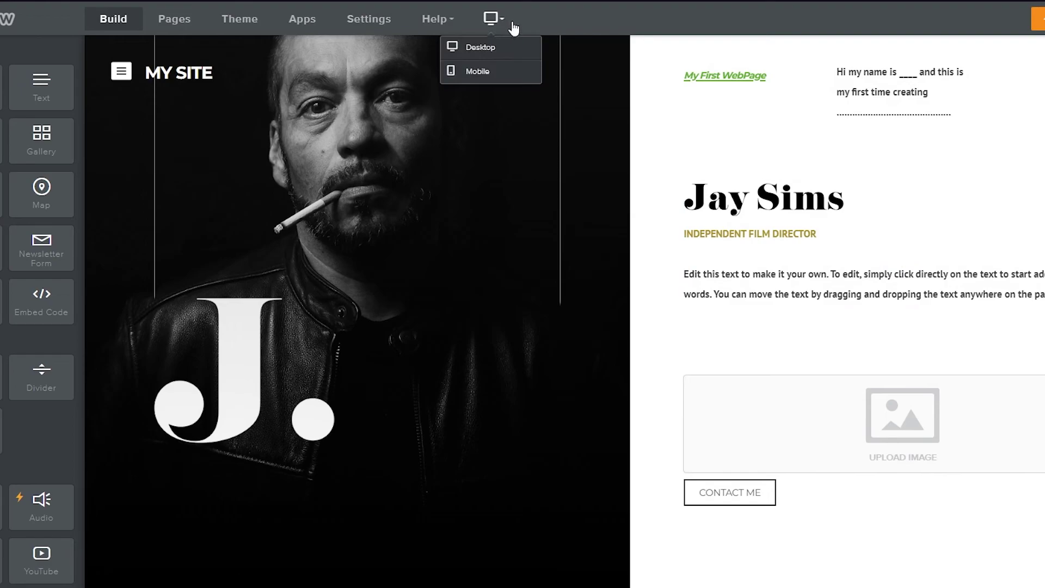
{"action": "left_click", "coordinate": [484, 79]}
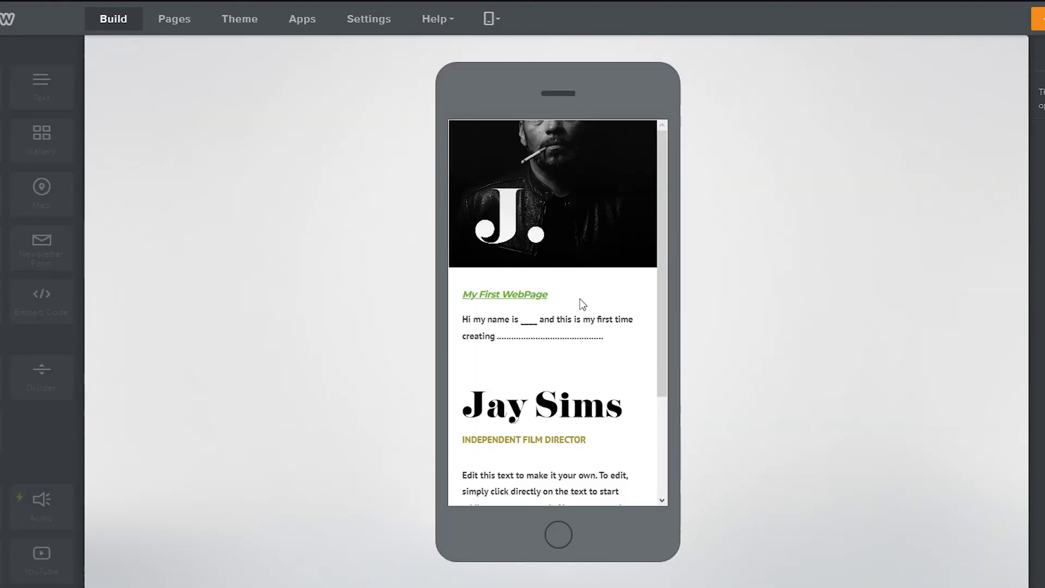
{"action": "scroll", "coordinate": [581, 302], "scroll_direction": "down", "scroll_amount": 3}
{"action": "scroll", "coordinate": [581, 299], "scroll_direction": "up", "scroll_amount": 3}
{"action": "scroll", "coordinate": [539, 381], "scroll_direction": "down", "scroll_amount": 3}
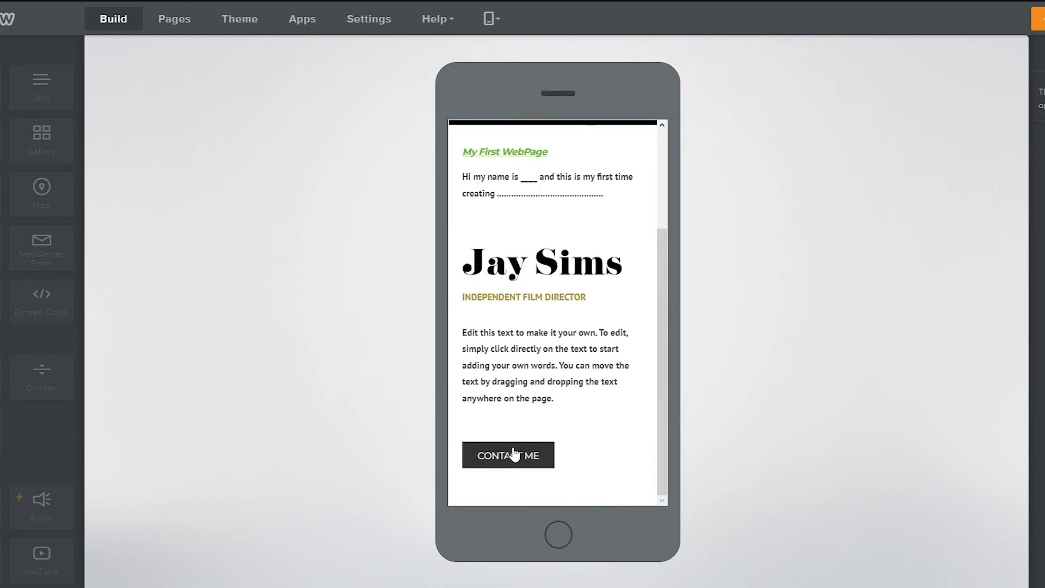